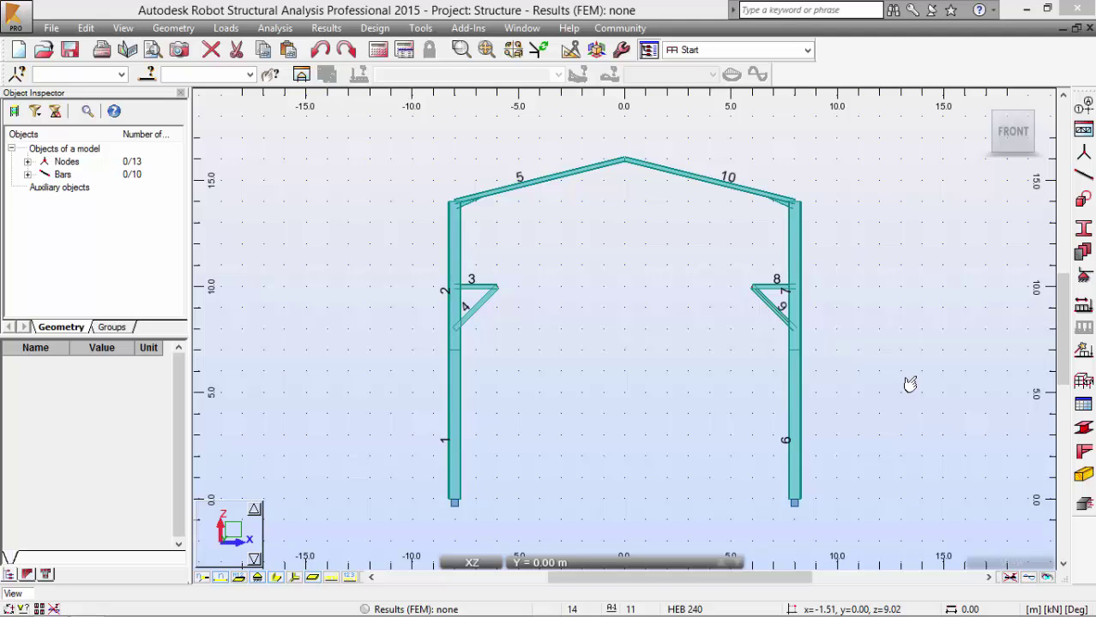
# Check the load case instructions in the PDF training manual, then return to Robot.
pyautogui.hotkey('alt', 'Tab')
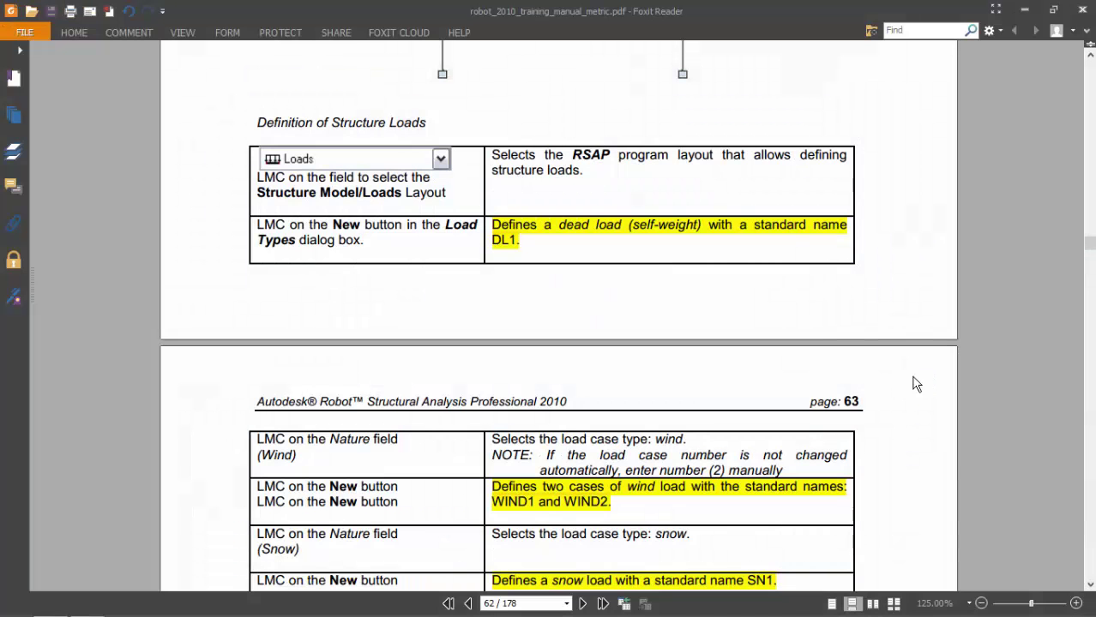
pyautogui.scroll(1, 406, 266)
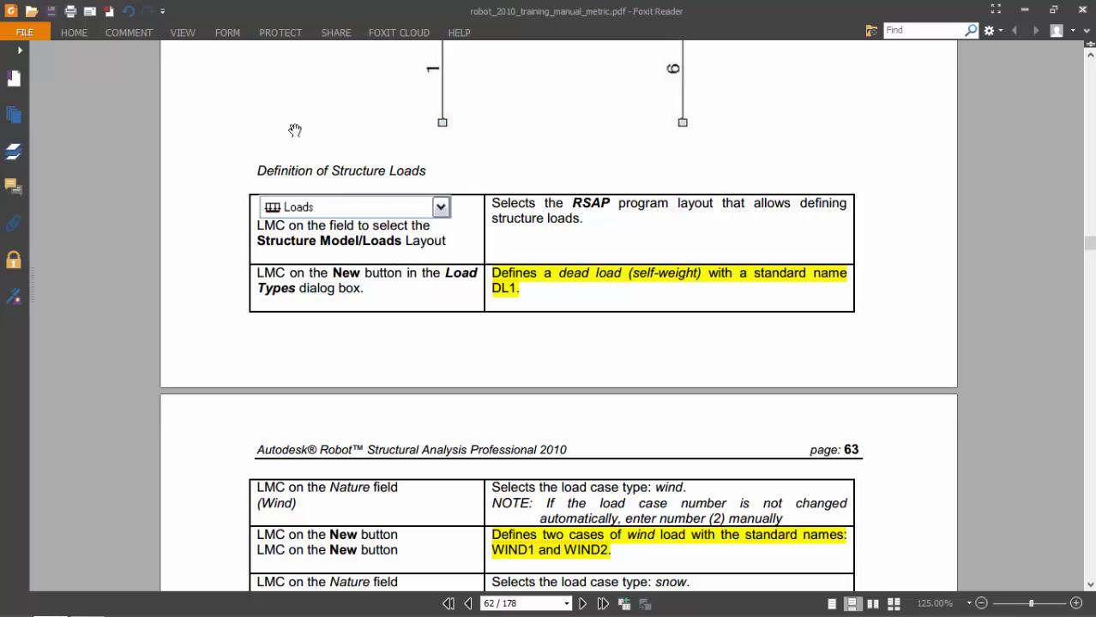
pyautogui.scroll(15, 362, 219)
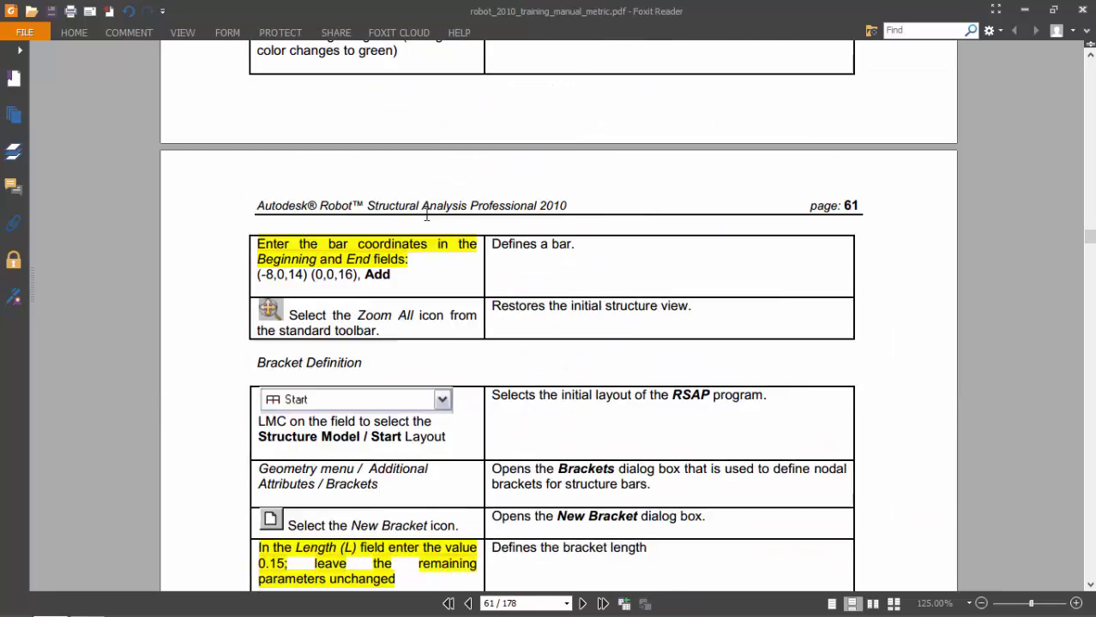
pyautogui.scroll(15, 426, 214)
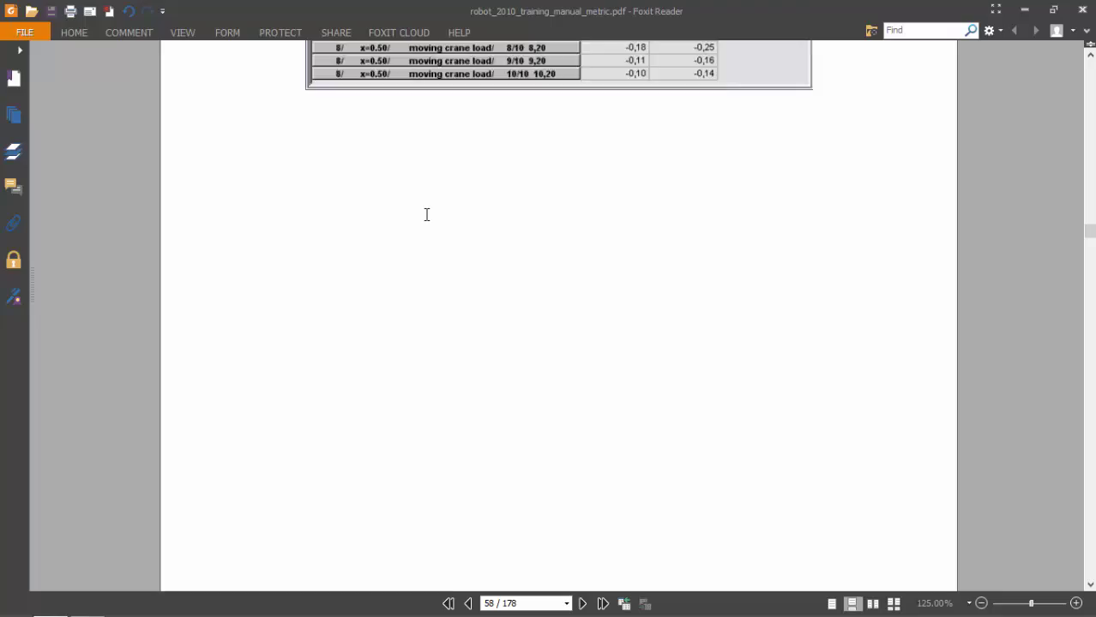
pyautogui.scroll(-15, 421, 218)
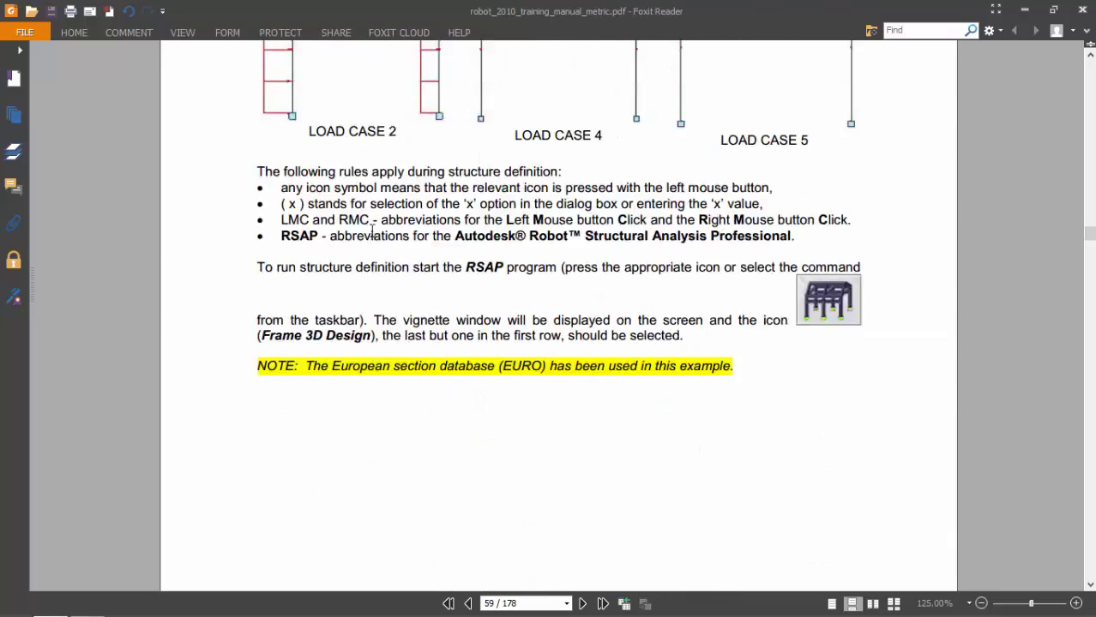
pyautogui.scroll(-15, 372, 232)
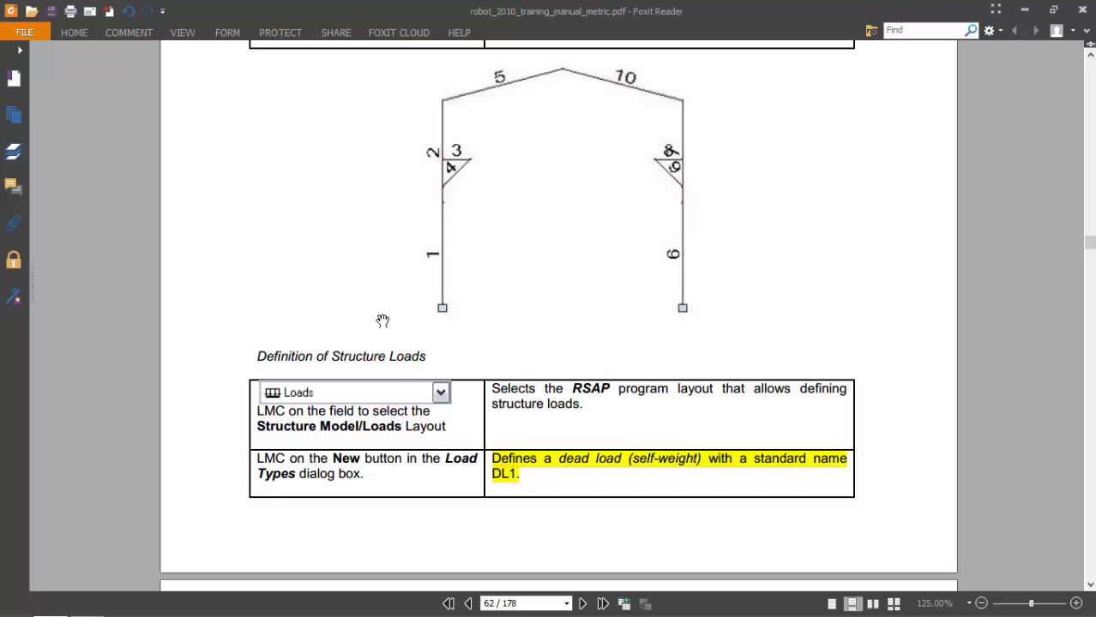
pyautogui.hotkey('alt', 'Tab')
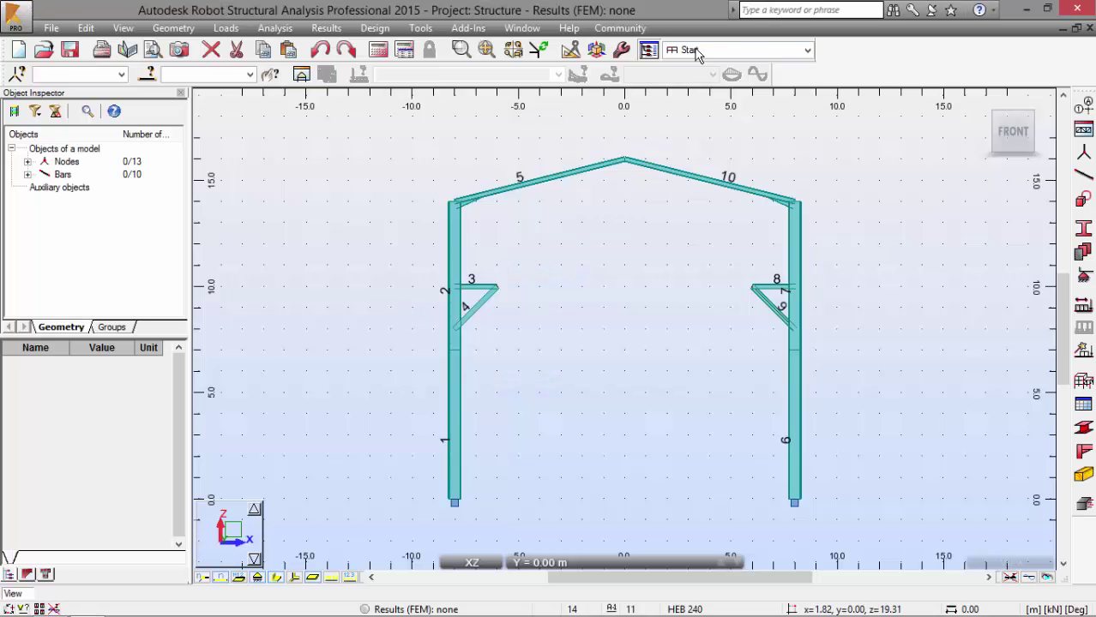
# Switch to the Loads layout and create dead case DL1 with self-weight on bars 1to10.
pyautogui.click(696, 51)
pyautogui.click(708, 142)
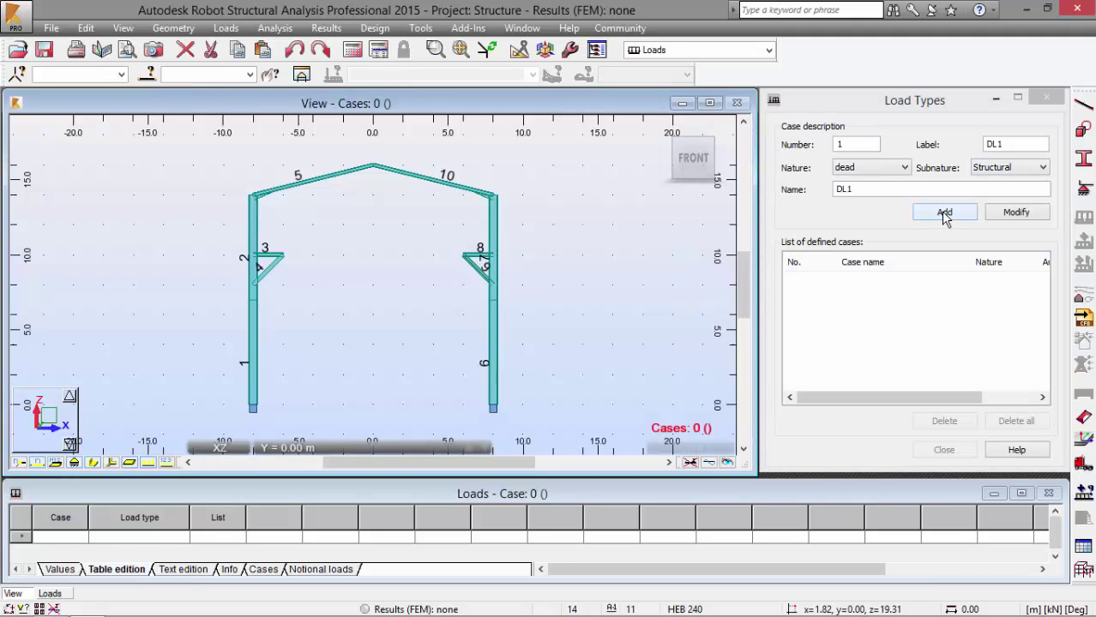
pyautogui.click(942, 213)
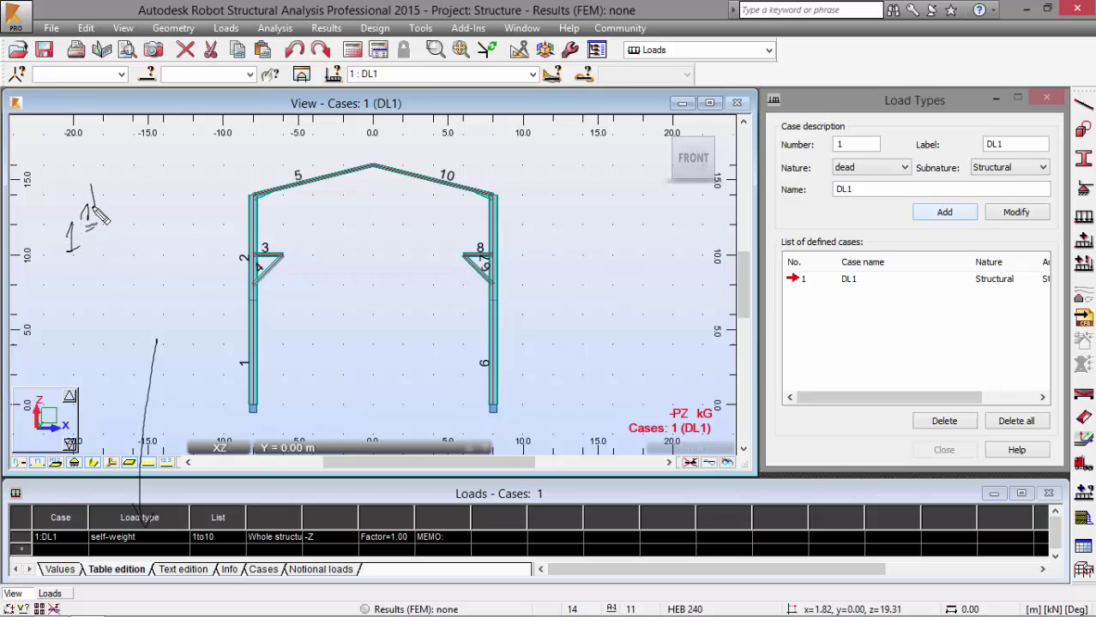
pyautogui.moveTo(96, 210)
pyautogui.mouseDown()
pyautogui.moveTo(118, 261)
pyautogui.moveTo(125, 238)
pyautogui.moveTo(126, 268)
pyautogui.moveTo(144, 221)
pyautogui.moveTo(163, 253)
pyautogui.moveTo(168, 237)
pyautogui.moveTo(152, 273)
pyautogui.moveTo(123, 280)
pyautogui.moveTo(180, 246)
pyautogui.mouseUp()
pyautogui.moveTo(122, 303); pyautogui.dragTo(137, 300)
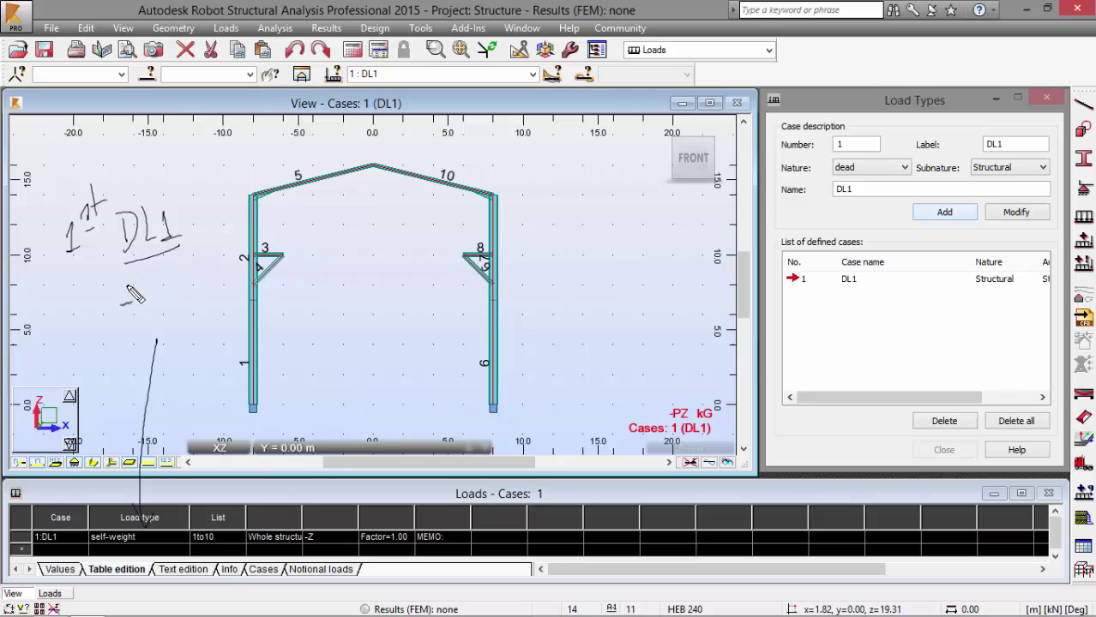
pyautogui.moveTo(72, 305)
pyautogui.mouseDown()
pyautogui.moveTo(87, 335)
pyautogui.moveTo(97, 306)
pyautogui.moveTo(106, 364)
pyautogui.mouseUp()
pyautogui.moveTo(113, 310)
pyautogui.mouseDown()
pyautogui.moveTo(155, 324)
pyautogui.moveTo(176, 340)
pyautogui.mouseUp()
pyautogui.moveTo(181, 267)
pyautogui.mouseDown()
pyautogui.moveTo(196, 314)
pyautogui.moveTo(234, 306)
pyautogui.moveTo(219, 327)
pyautogui.mouseUp()
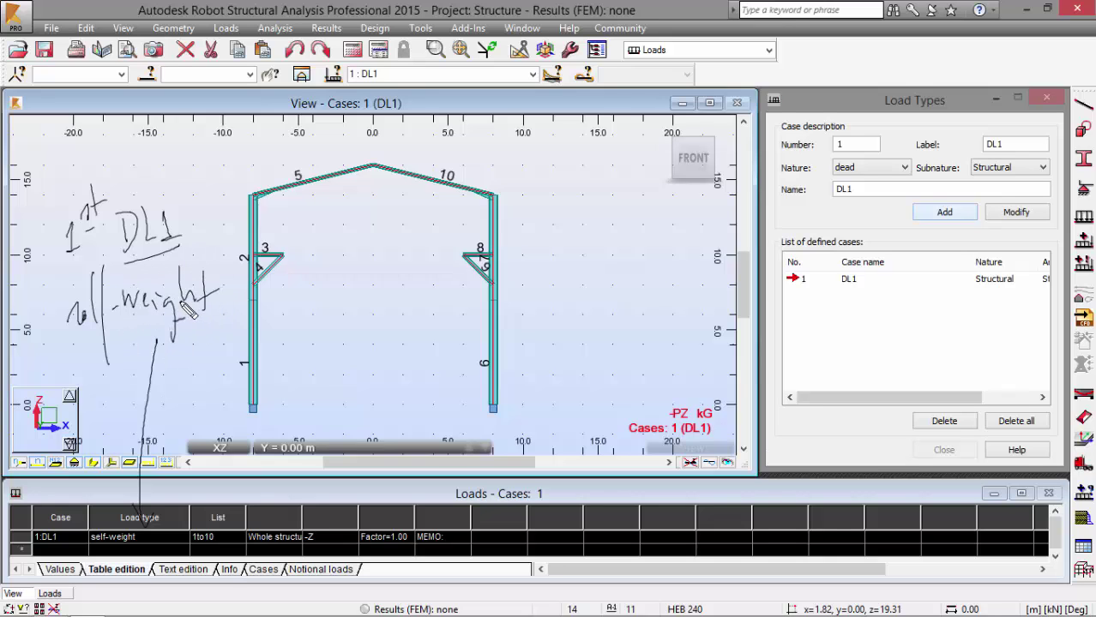
pyautogui.press('Escape')
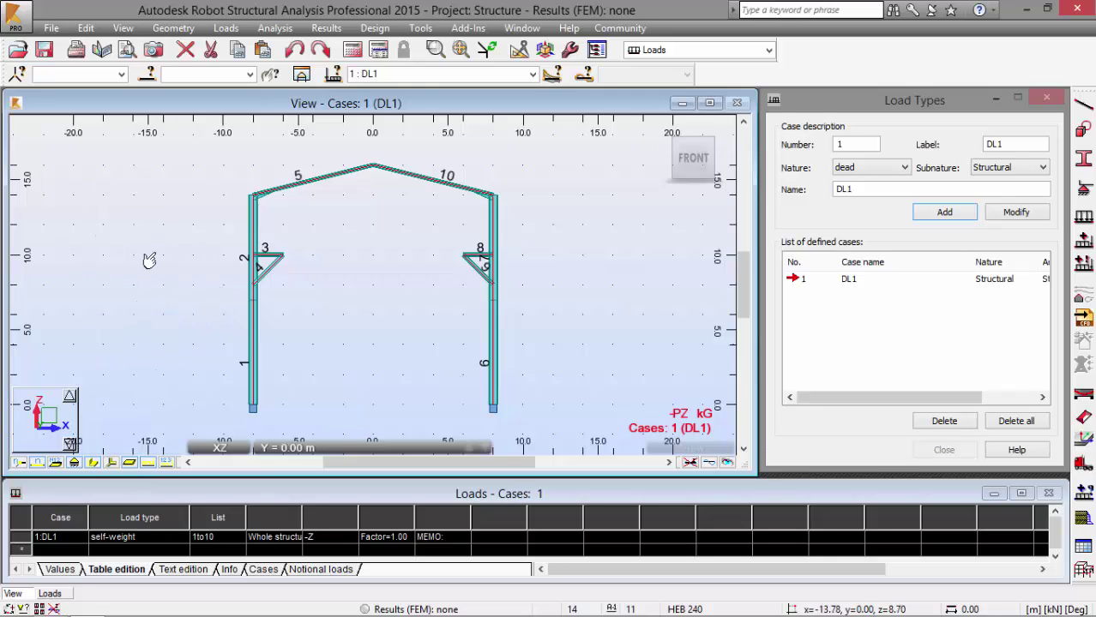
# Add two wind cases, WIND1 and WIND2, then the snow case SN1 after DL1.
pyautogui.click(864, 168)
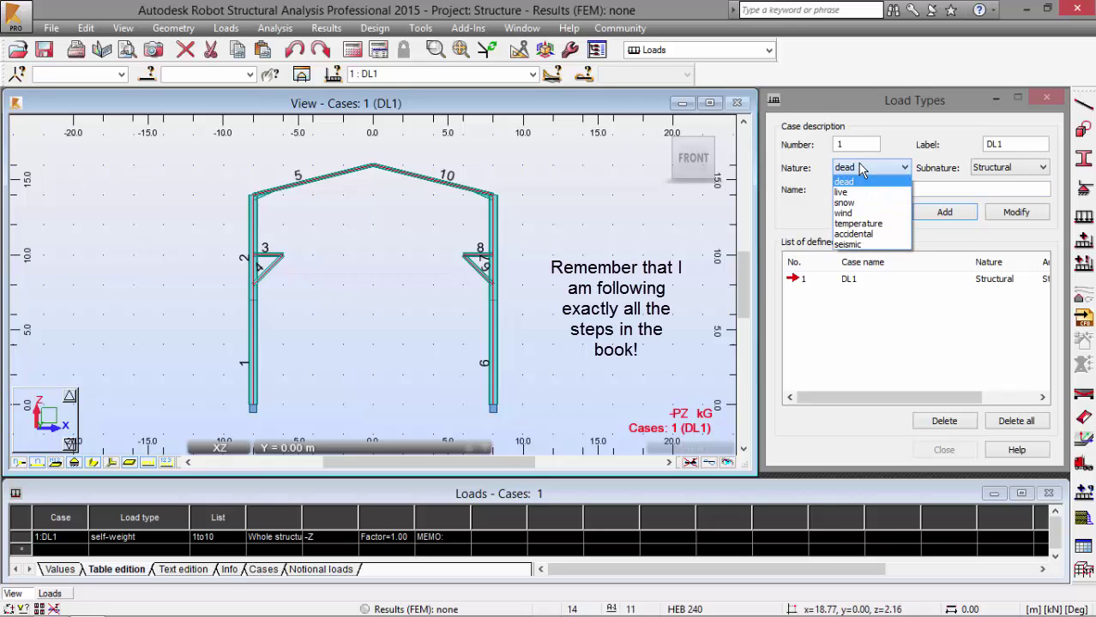
pyautogui.click(857, 202)
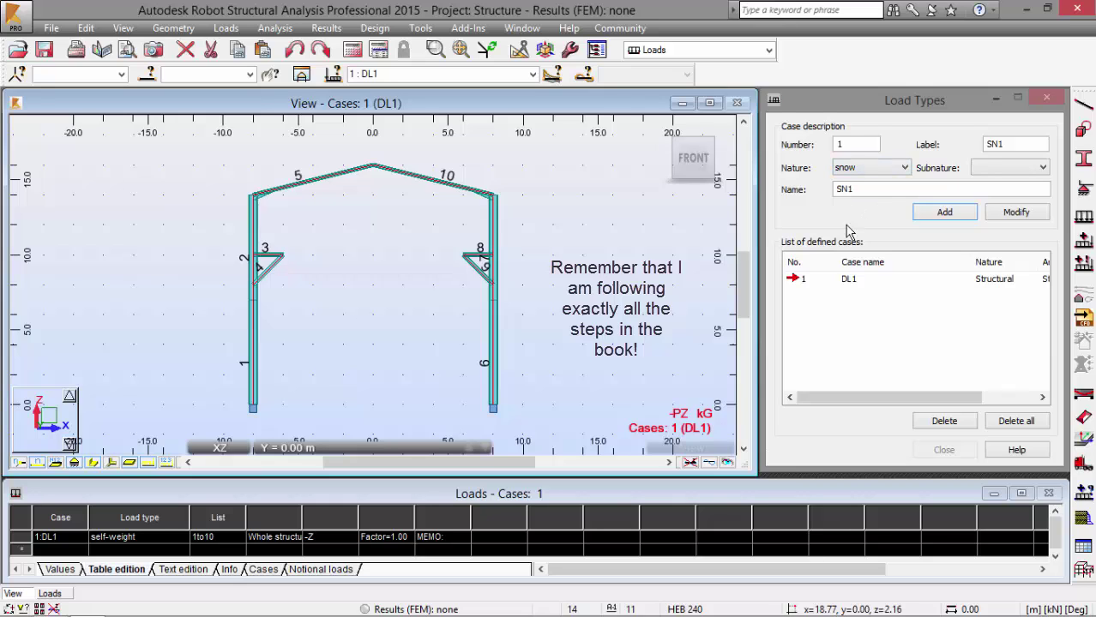
pyautogui.click(862, 168)
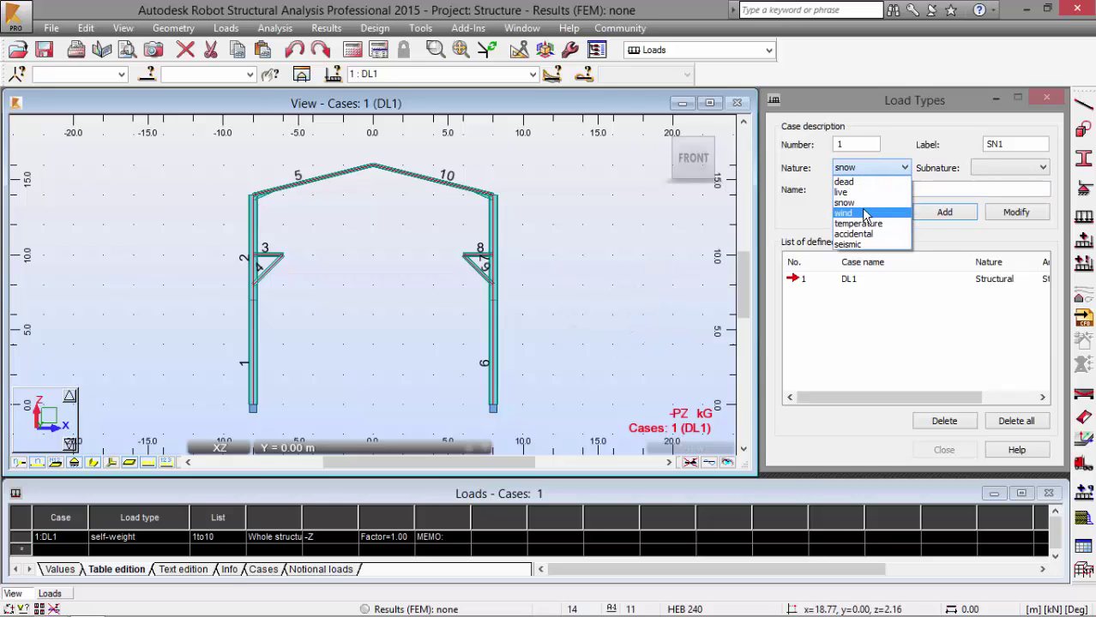
pyautogui.click(861, 212)
pyautogui.click(940, 215)
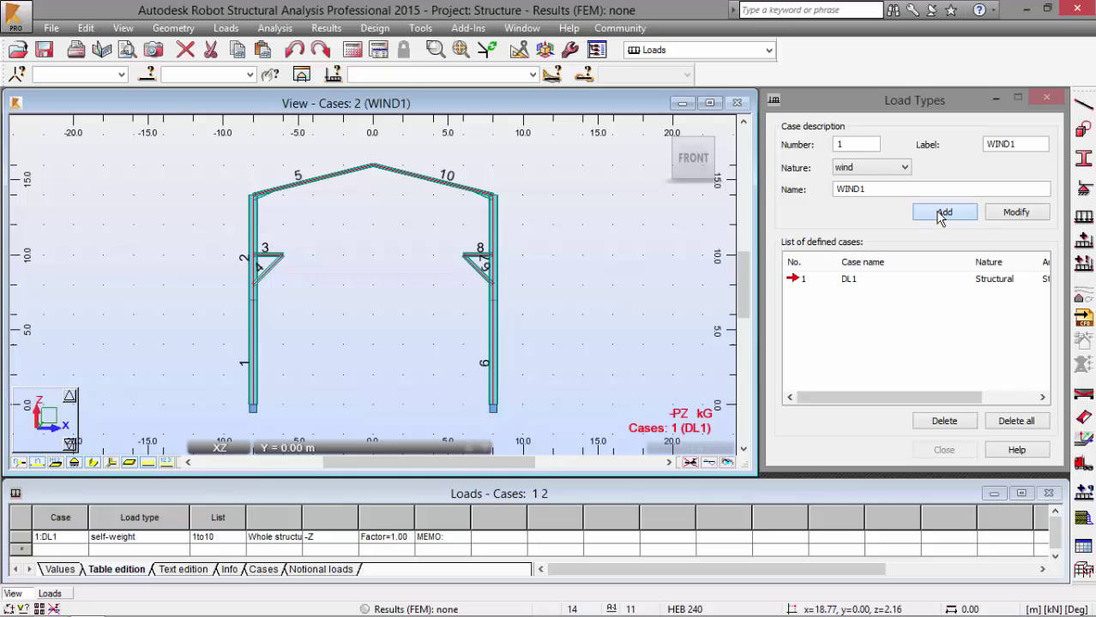
pyautogui.click(940, 215)
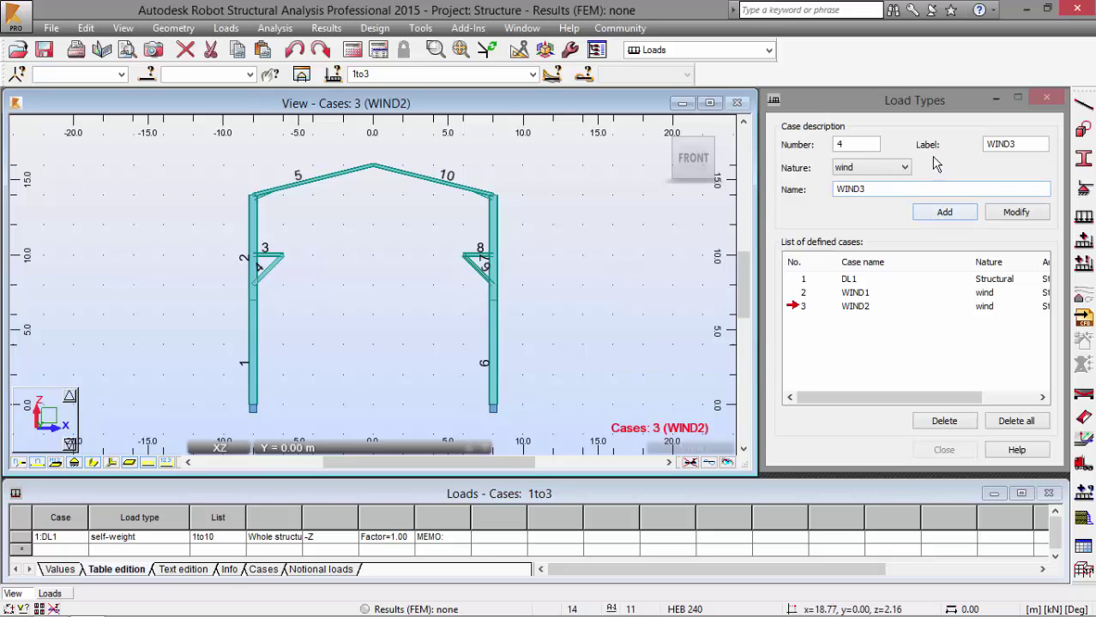
pyautogui.click(878, 170)
pyautogui.click(875, 203)
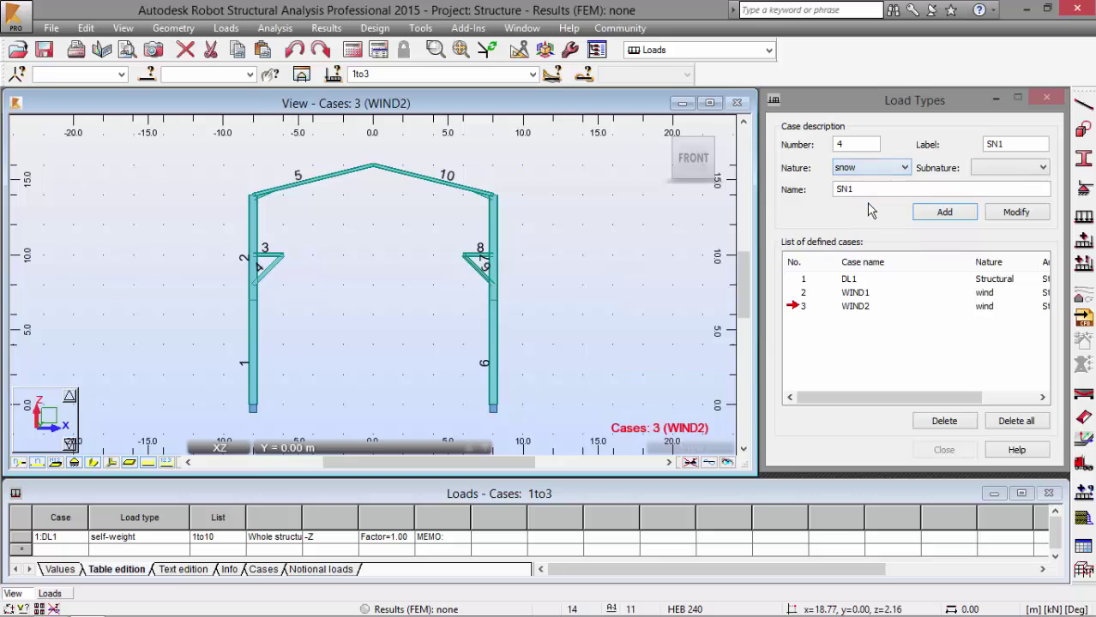
pyautogui.click(946, 213)
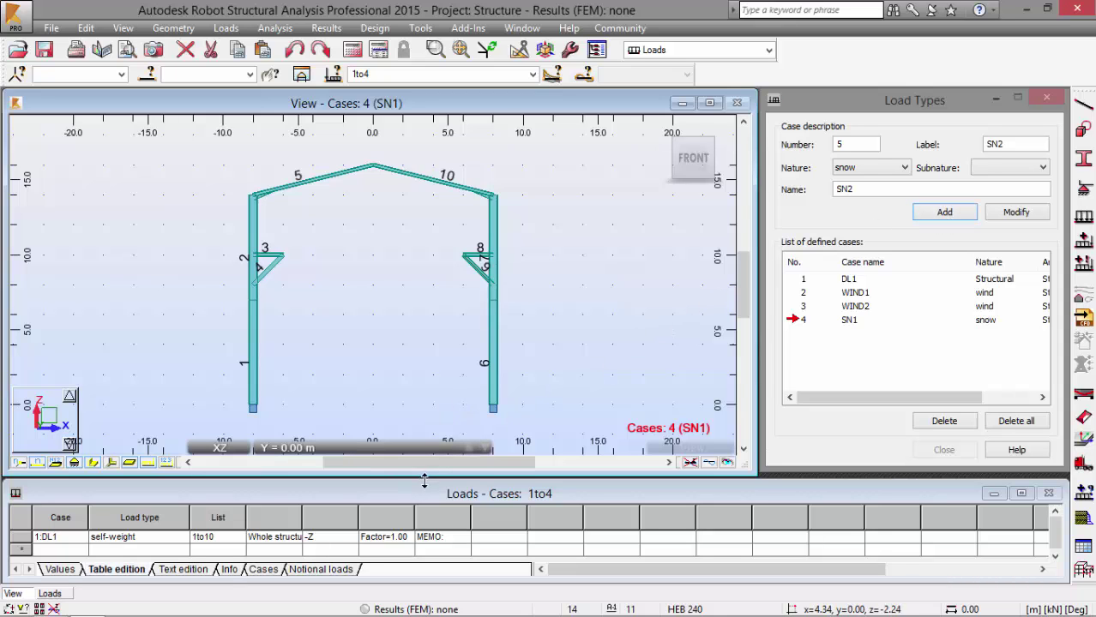
# Make the Loads table pane taller to show more load rows.
pyautogui.moveTo(421, 477); pyautogui.dragTo(419, 387)
pyautogui.scroll(-1, 386, 262)
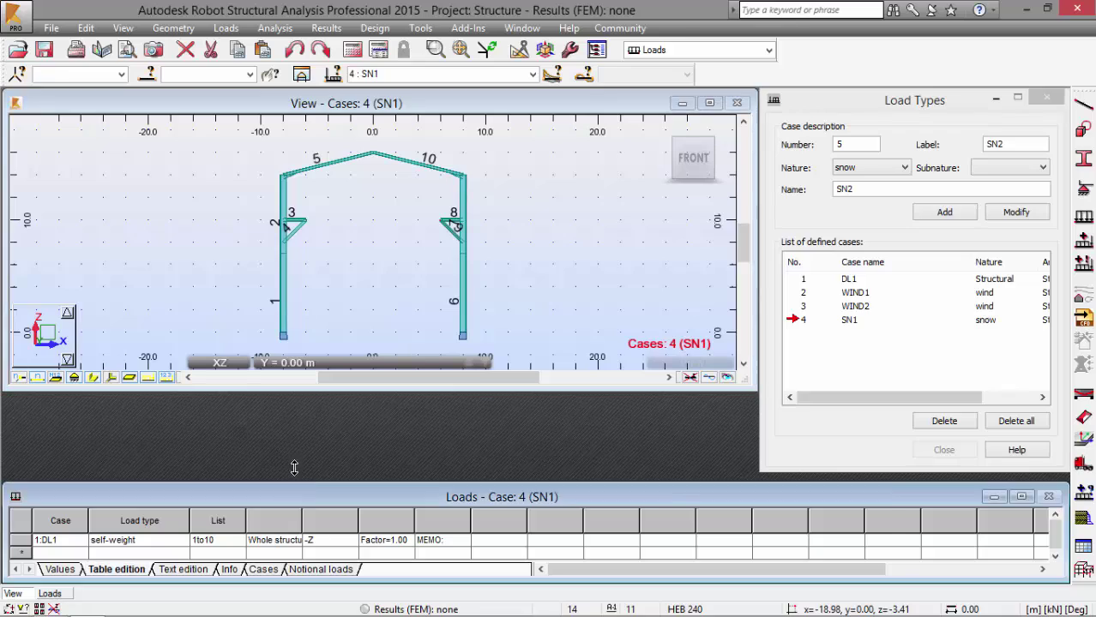
pyautogui.moveTo(289, 485); pyautogui.dragTo(296, 406)
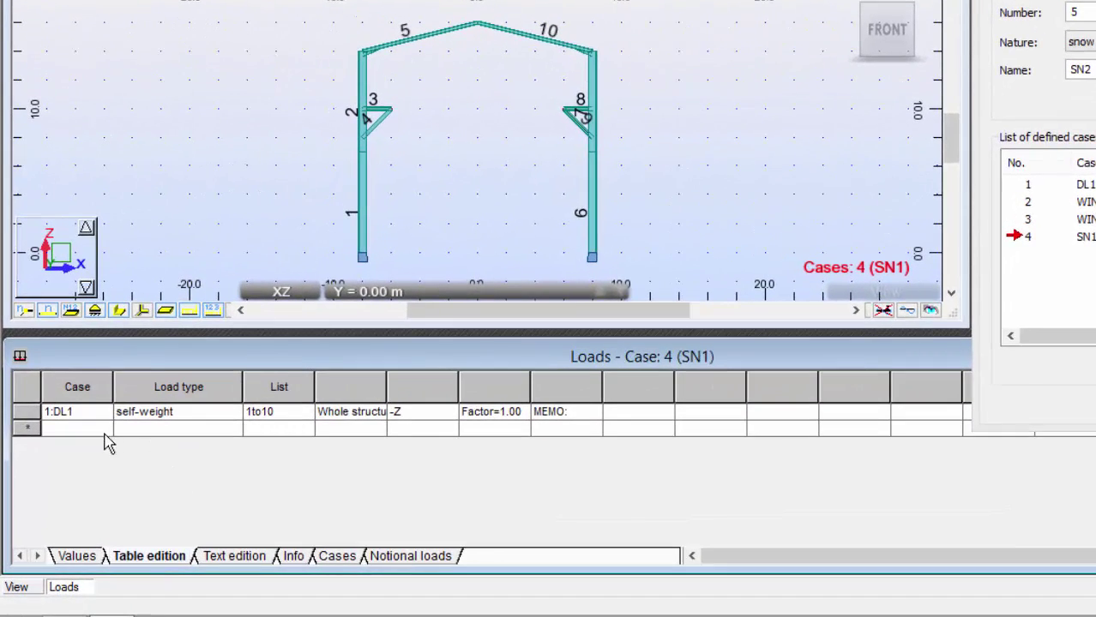
# Apply a WIND1 uniform load of PX=2.00 kN/m to left-column bars 1 and 2.
pyautogui.click(80, 474)
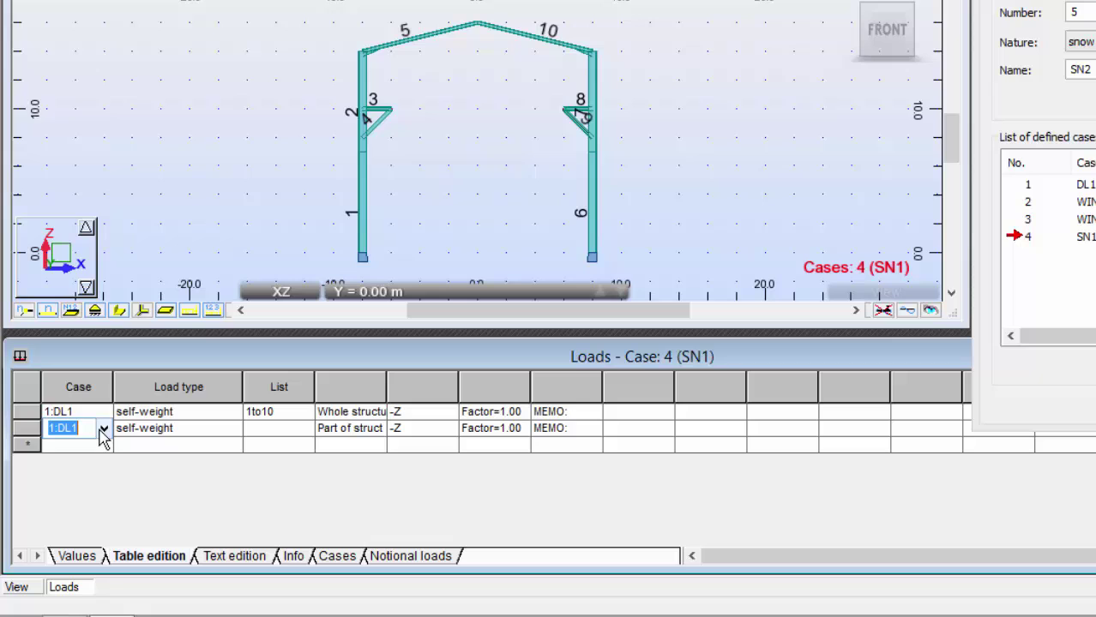
pyautogui.click(103, 430)
pyautogui.click(77, 463)
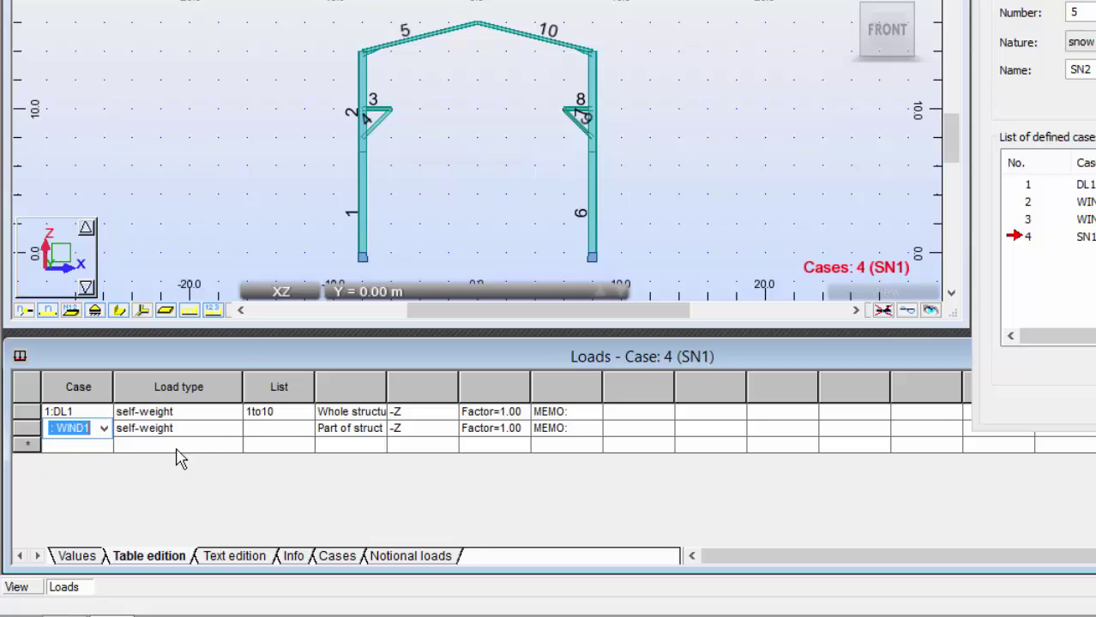
pyautogui.click(214, 430)
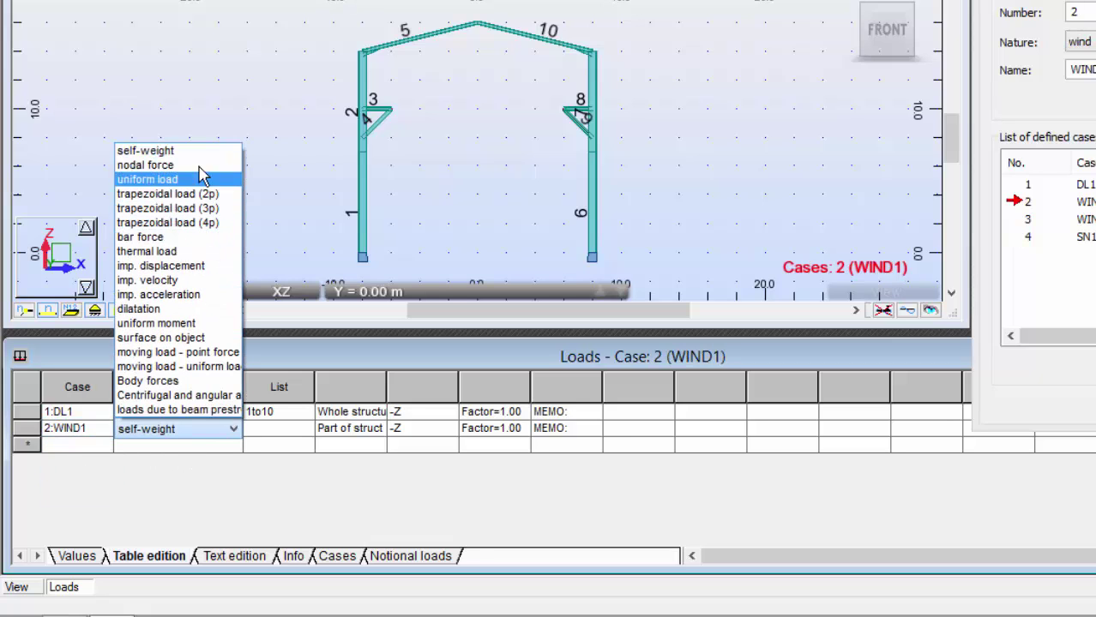
pyautogui.click(206, 179)
pyautogui.click(290, 434)
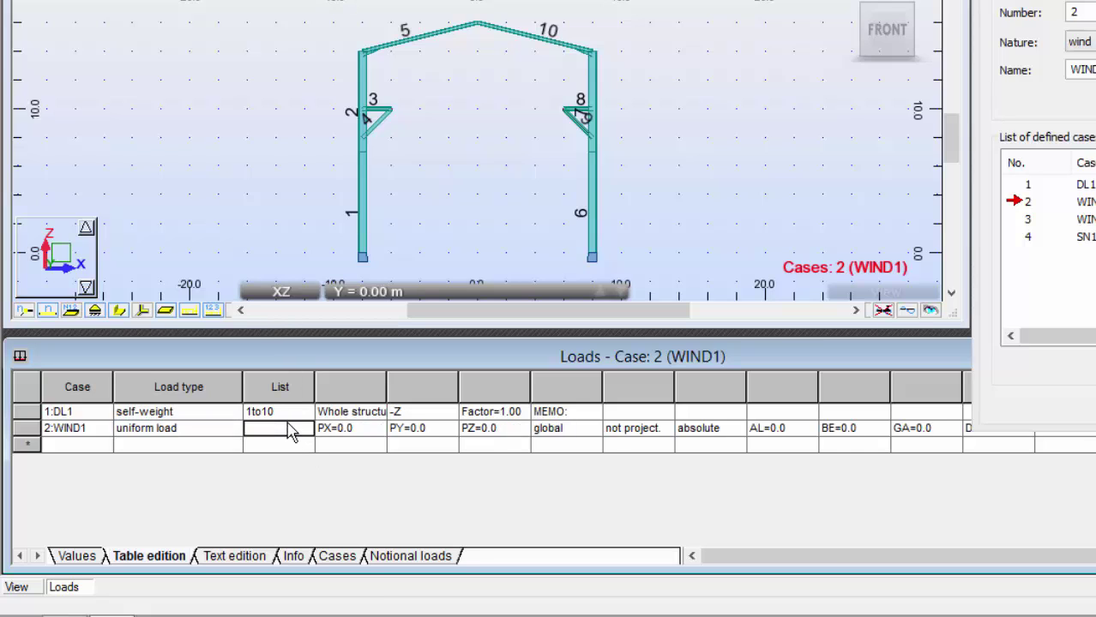
pyautogui.click(356, 201)
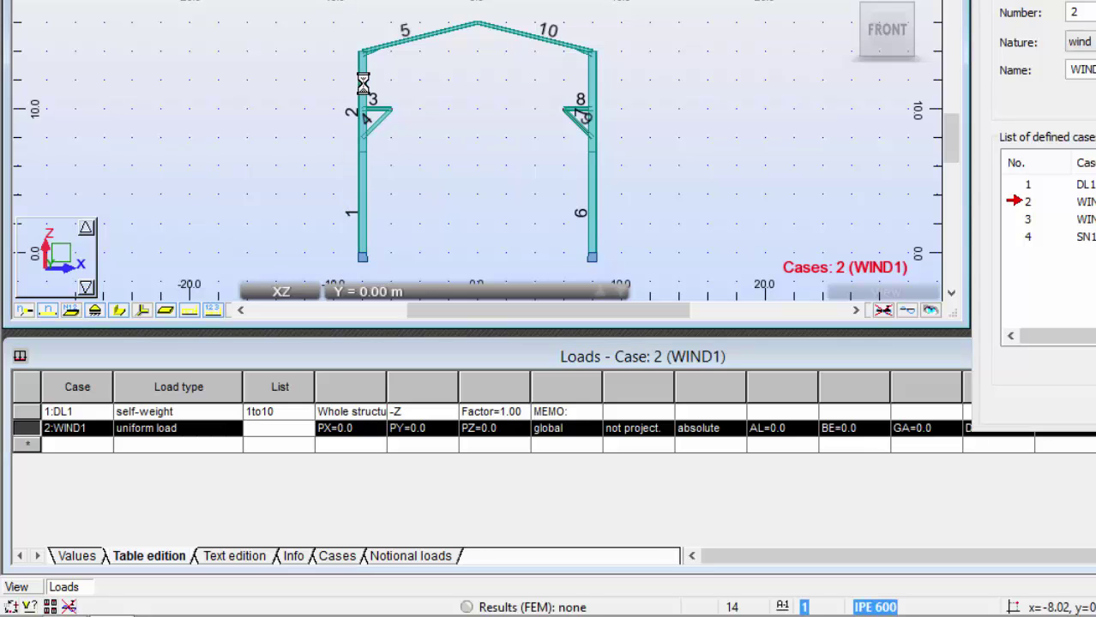
pyautogui.click(356, 94)
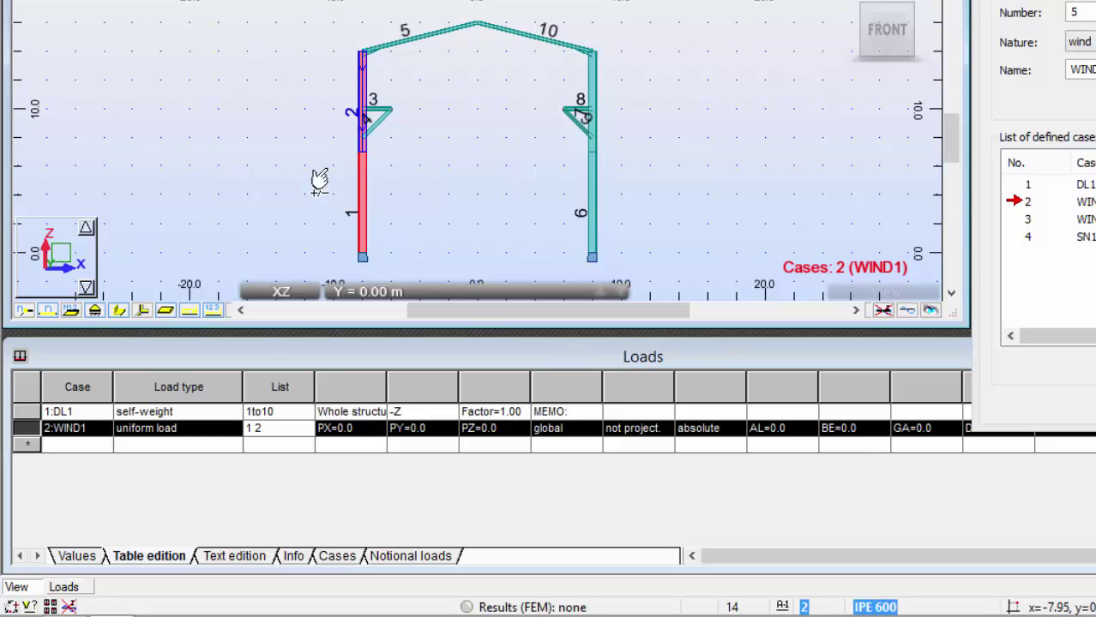
pyautogui.click(361, 429)
pyautogui.moveTo(361, 429); pyautogui.dragTo(319, 428)
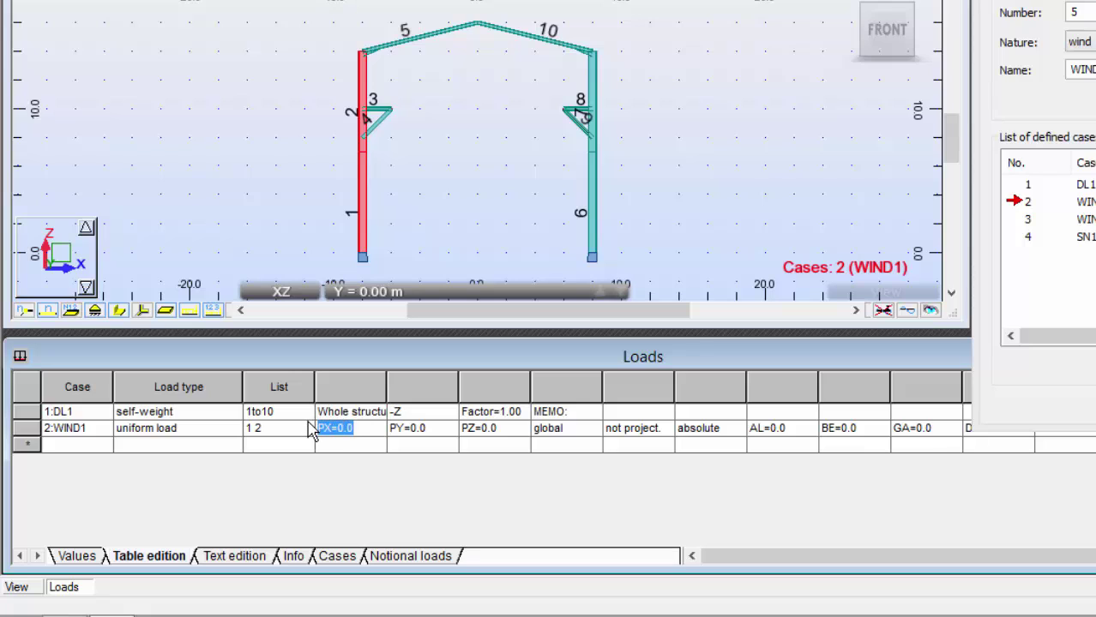
pyautogui.write('2')
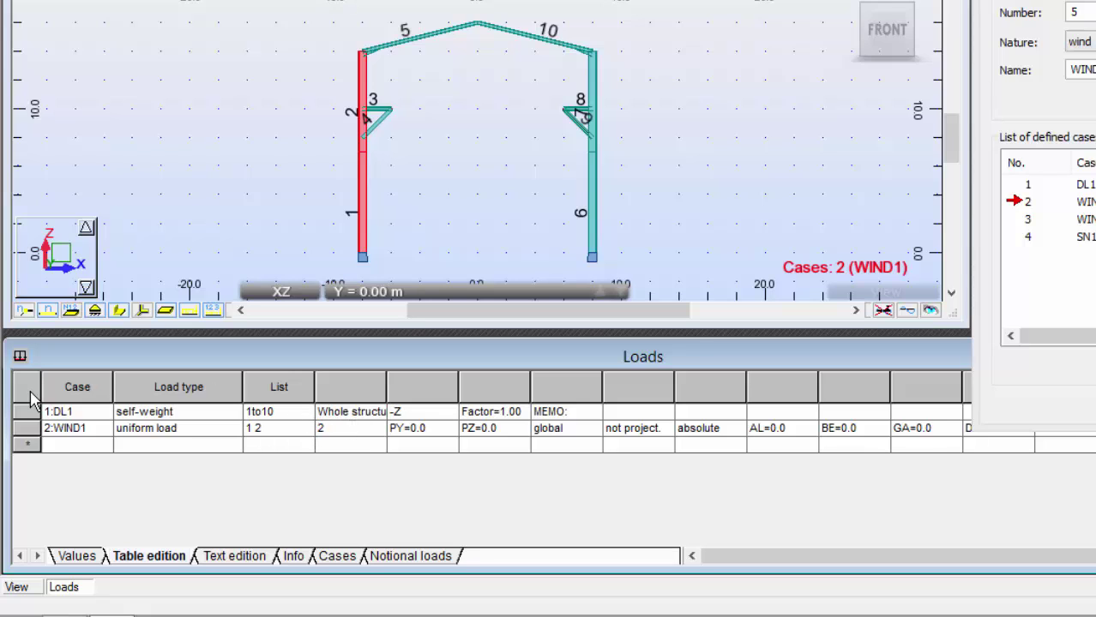
pyautogui.press('Return')
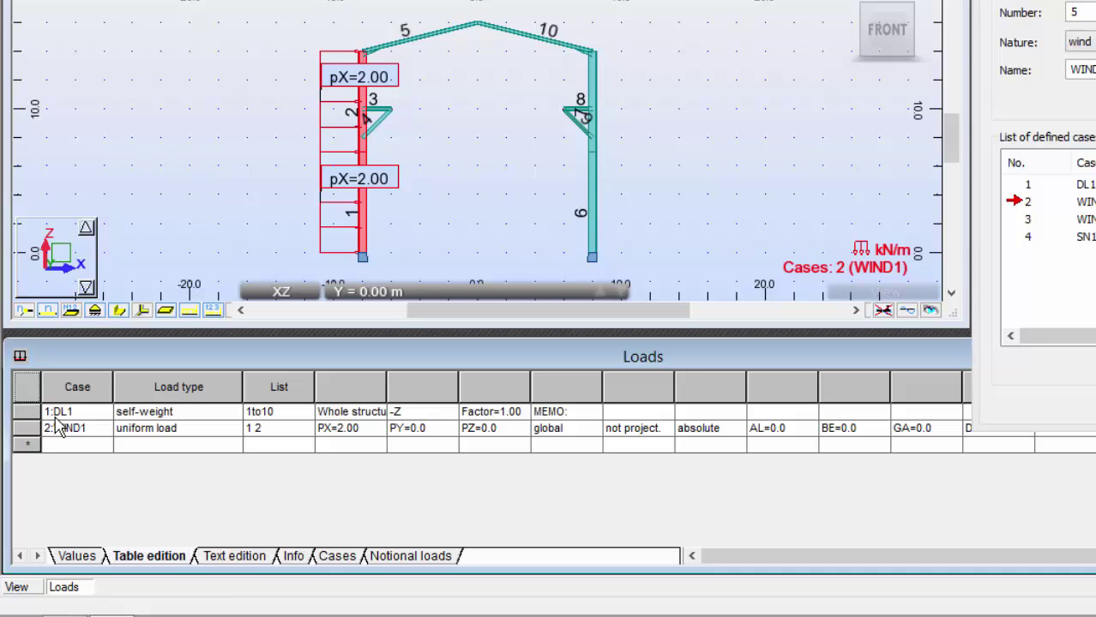
# Add a second WIND1 uniform load on right-column bars 6 and 7 with PX 1.5.
pyautogui.click(99, 445)
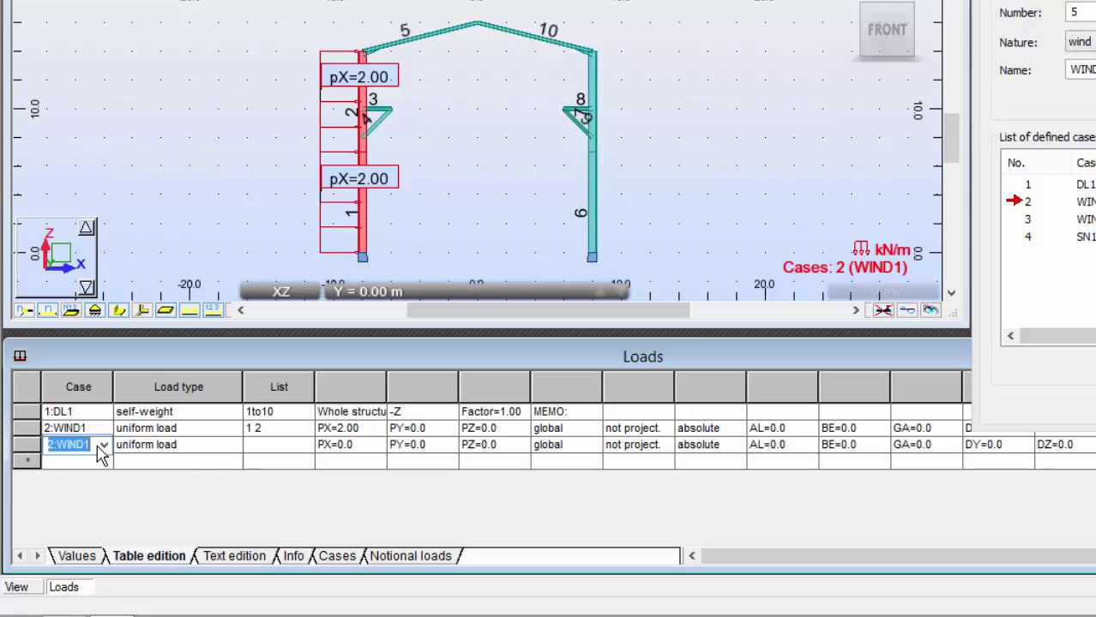
pyautogui.click(257, 445)
pyautogui.write('1 2')
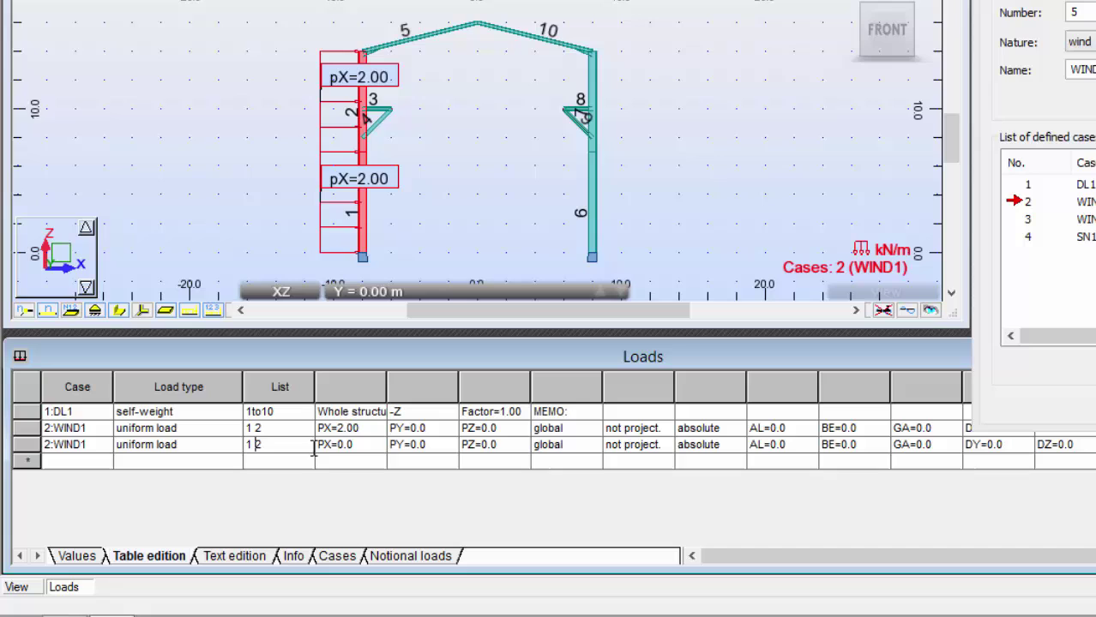
pyautogui.moveTo(260, 445); pyautogui.dragTo(242, 444)
pyautogui.moveTo(571, 23); pyautogui.dragTo(647, 276)
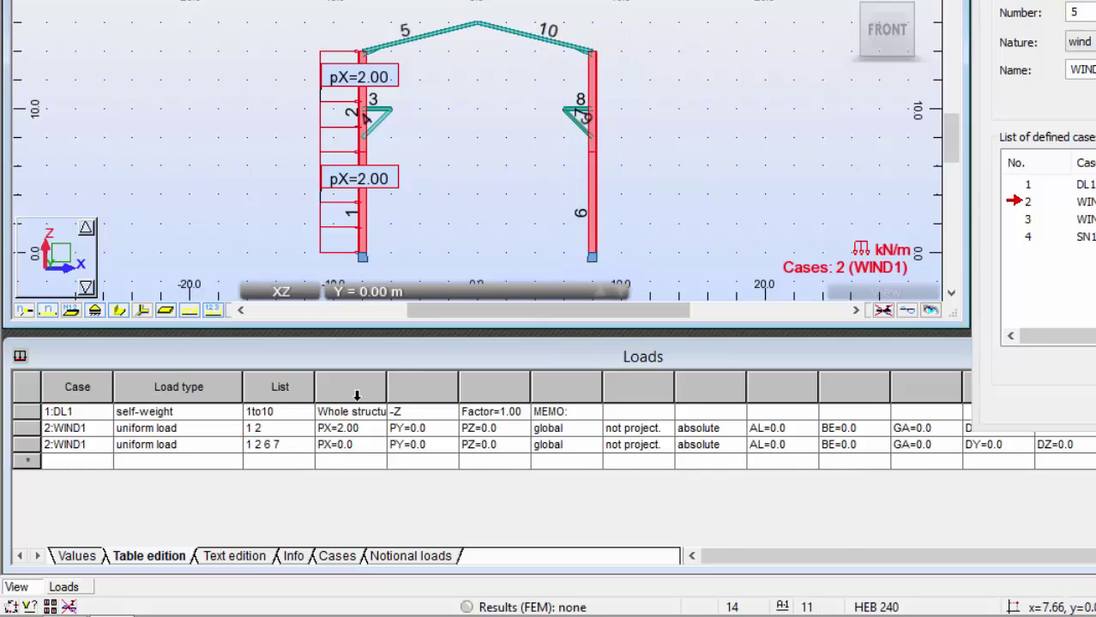
pyautogui.click(293, 444)
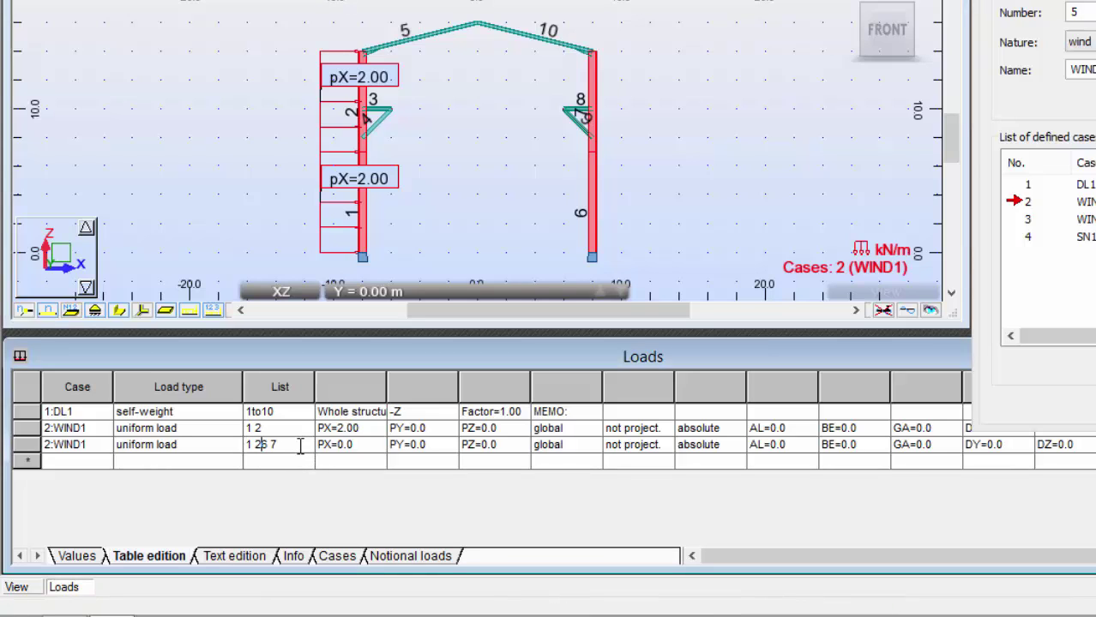
pyautogui.click(372, 447)
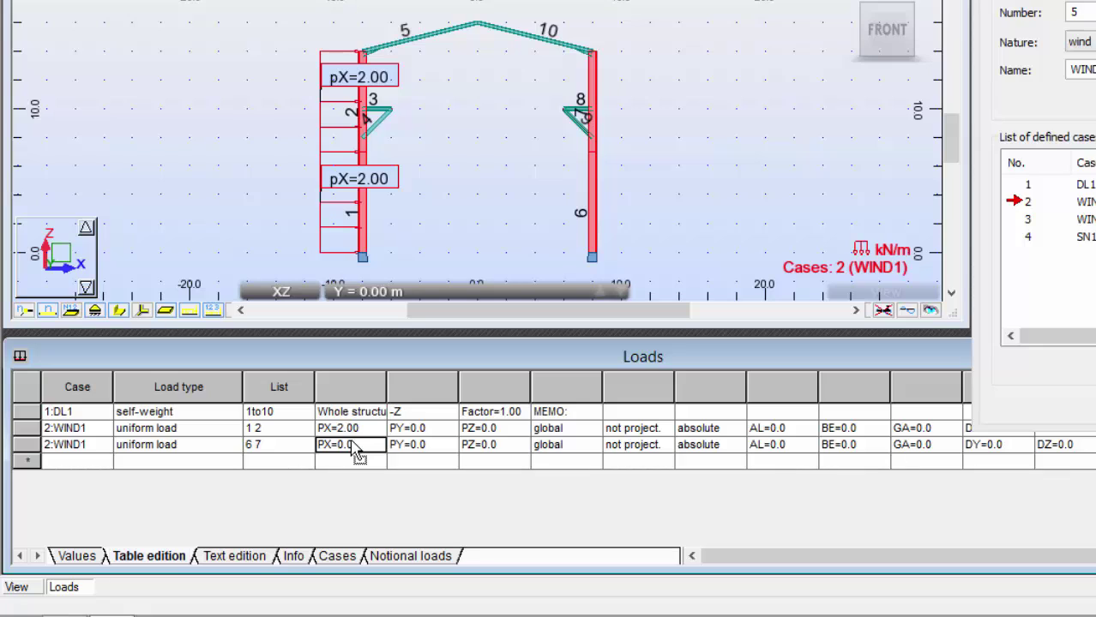
pyautogui.write('1.5')
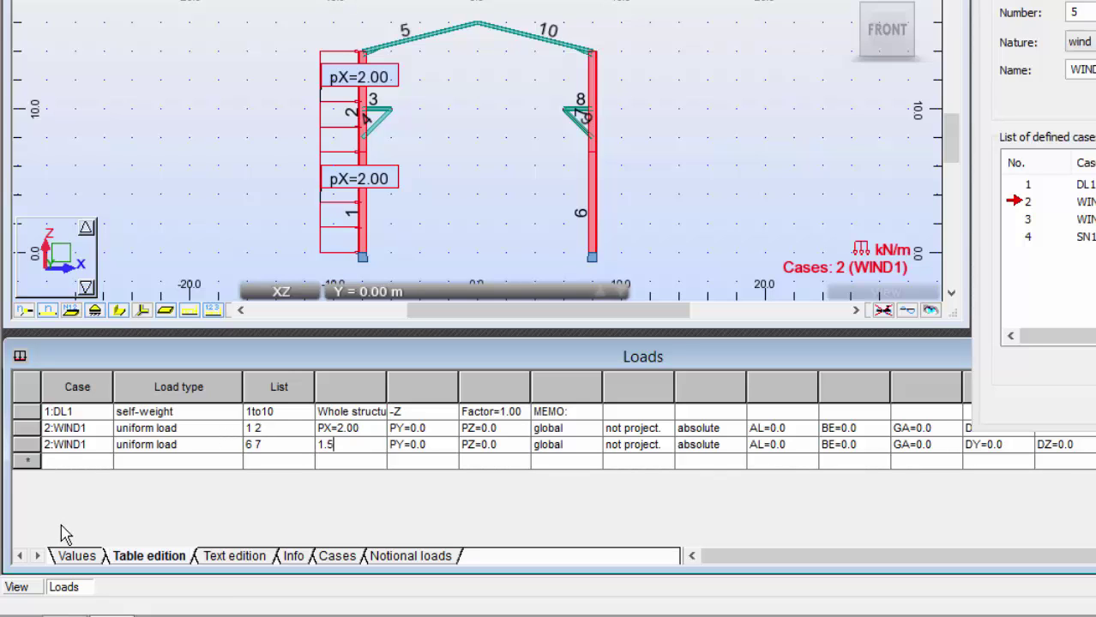
# Confirm PX=1.50, start a new load row for snow case SN1, and clear its bar list.
pyautogui.click(107, 463)
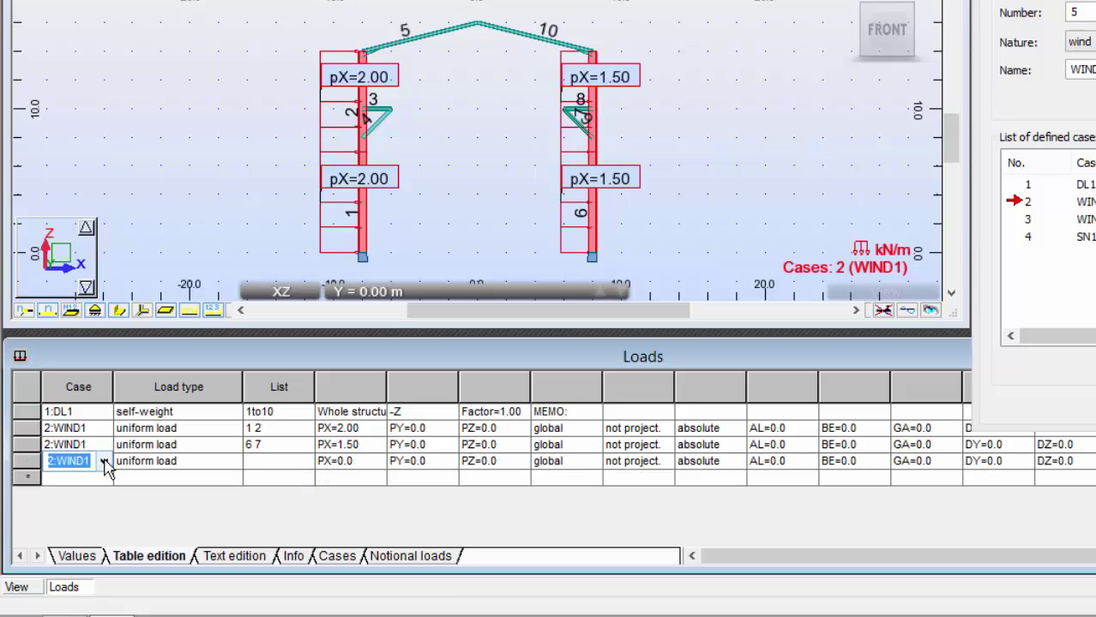
pyautogui.click(102, 462)
pyautogui.click(83, 523)
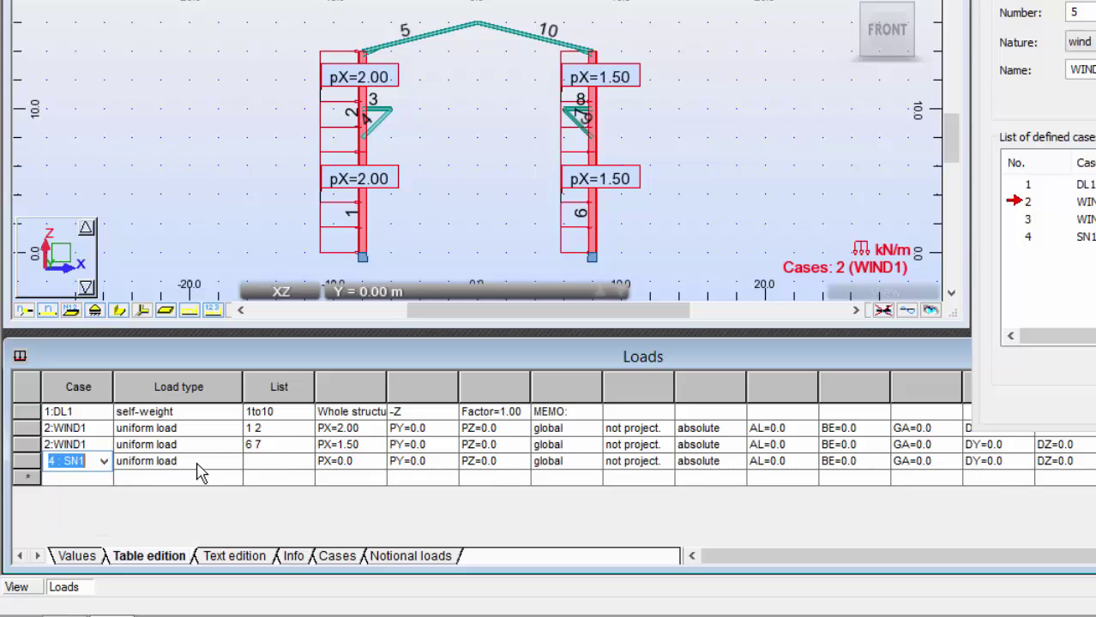
pyautogui.click(257, 462)
pyautogui.write('1 2 6 7')
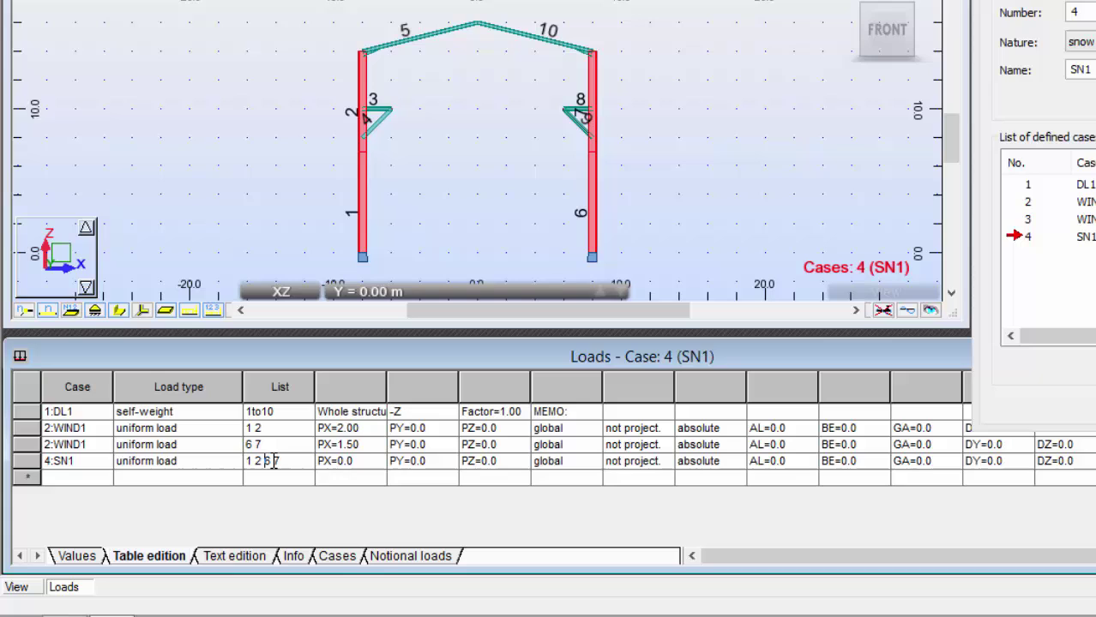
pyautogui.moveTo(310, 467); pyautogui.dragTo(242, 463)
pyautogui.press('Delete')
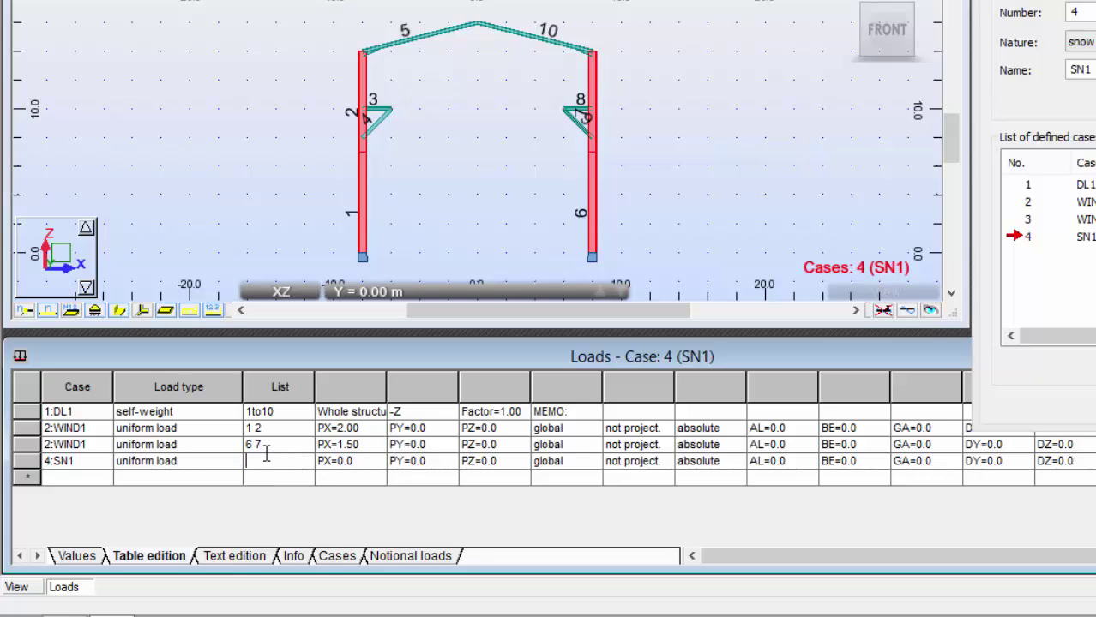
# Apply the SN1 uniform load PZ=-1.75 kN/m to roof bars 5 and 10.
pyautogui.click(429, 38)
pyautogui.click(502, 37)
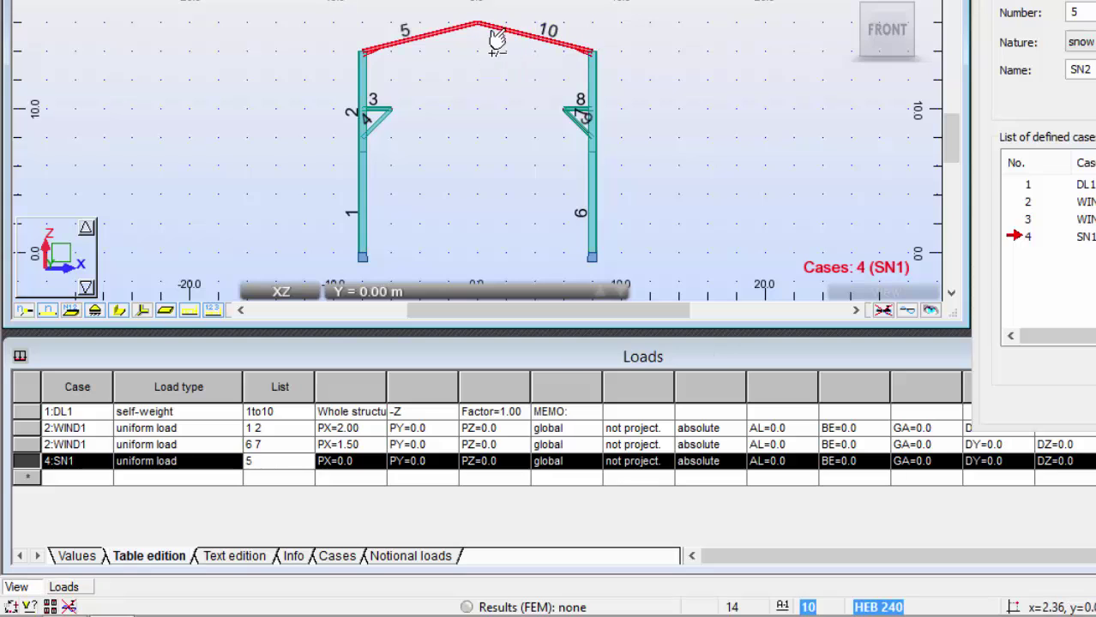
pyautogui.click(518, 457)
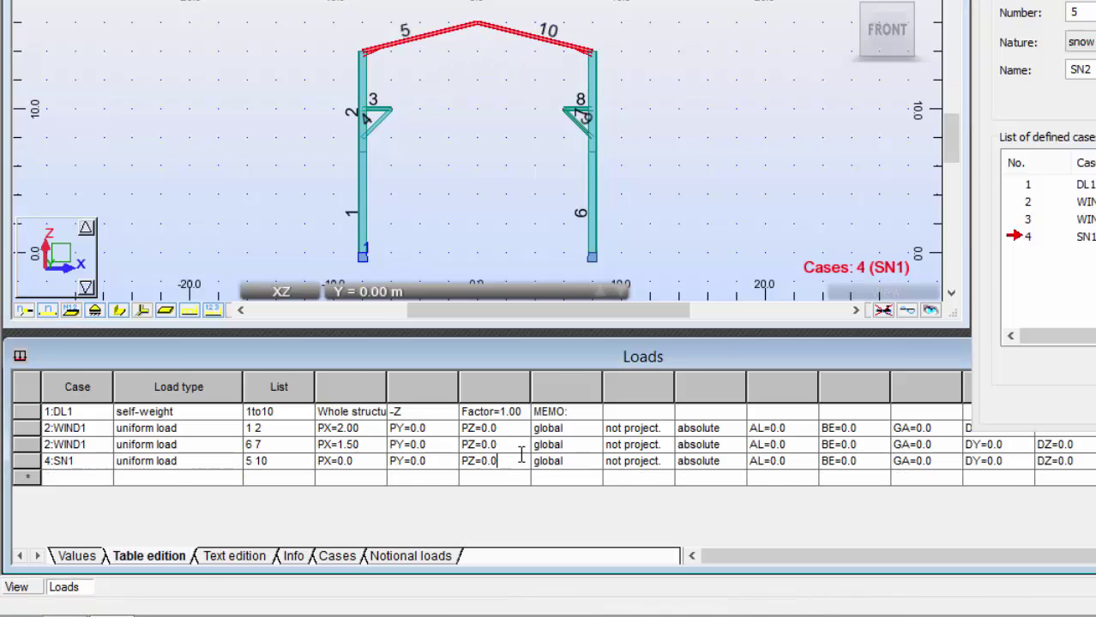
pyautogui.moveTo(514, 459); pyautogui.dragTo(459, 463)
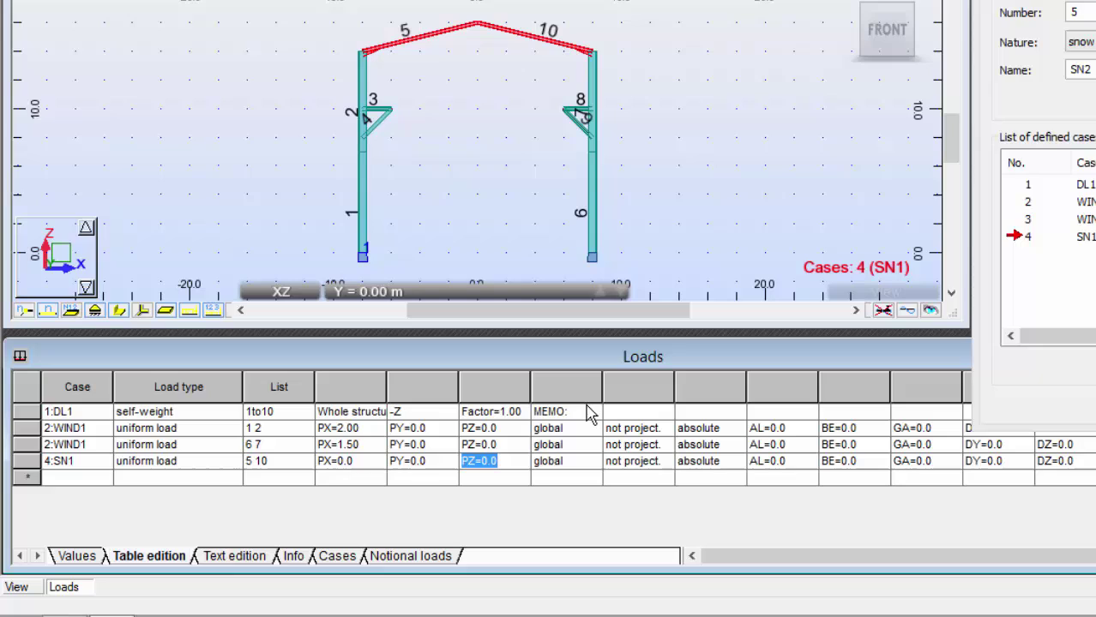
pyautogui.write('-1.75')
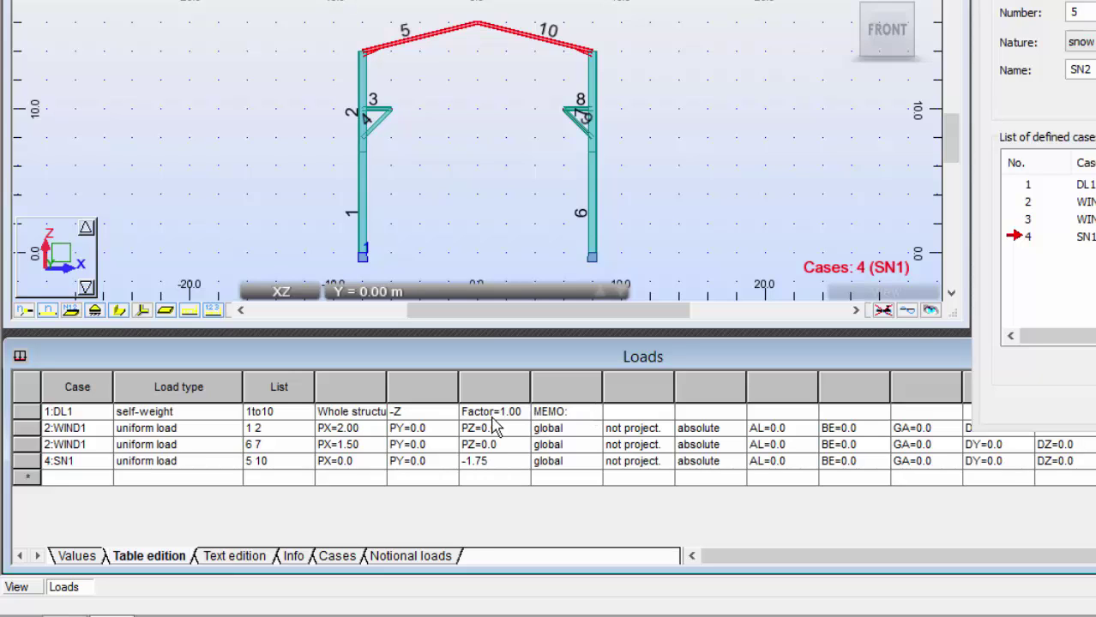
pyautogui.click(31, 402)
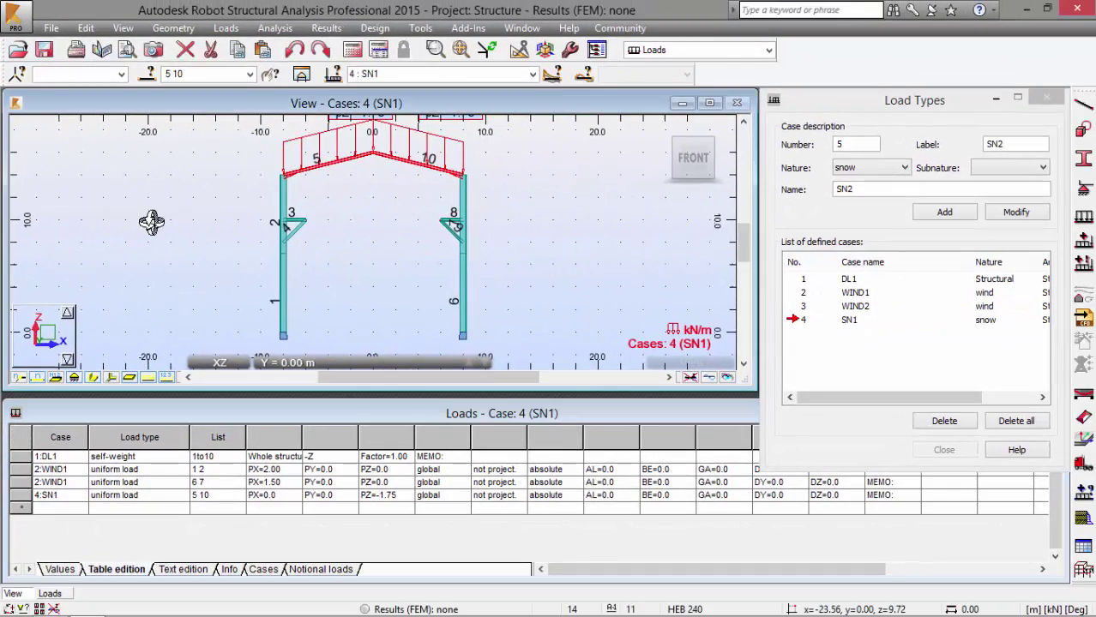
# Clear the current selection and select the entire portal frame.
pyautogui.scroll(-3, 151, 222)
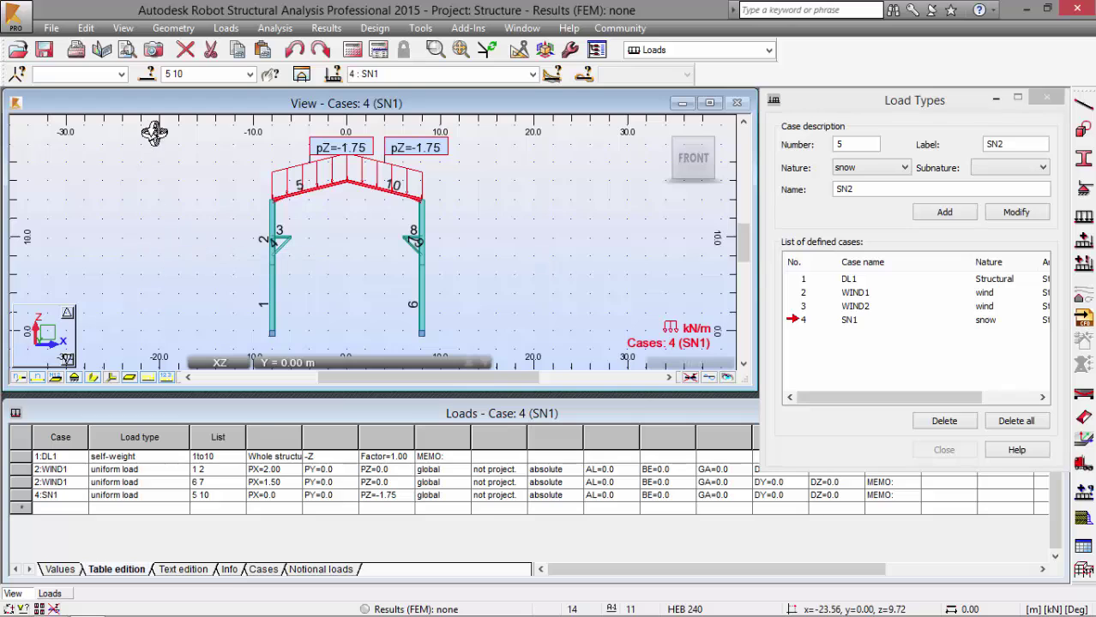
pyautogui.rightClick(558, 185)
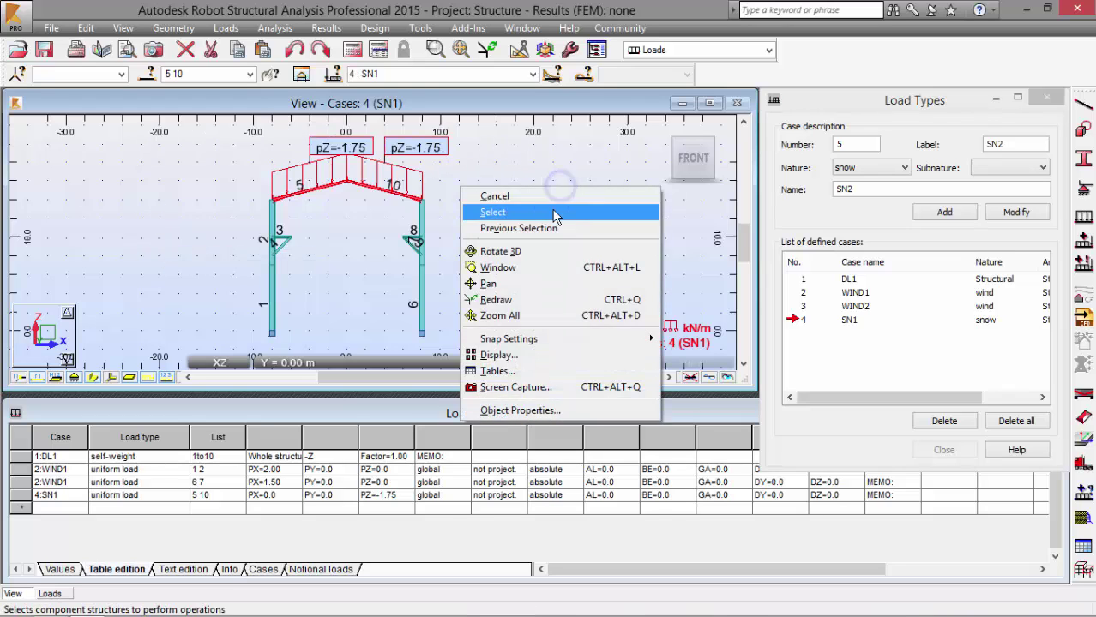
pyautogui.click(559, 213)
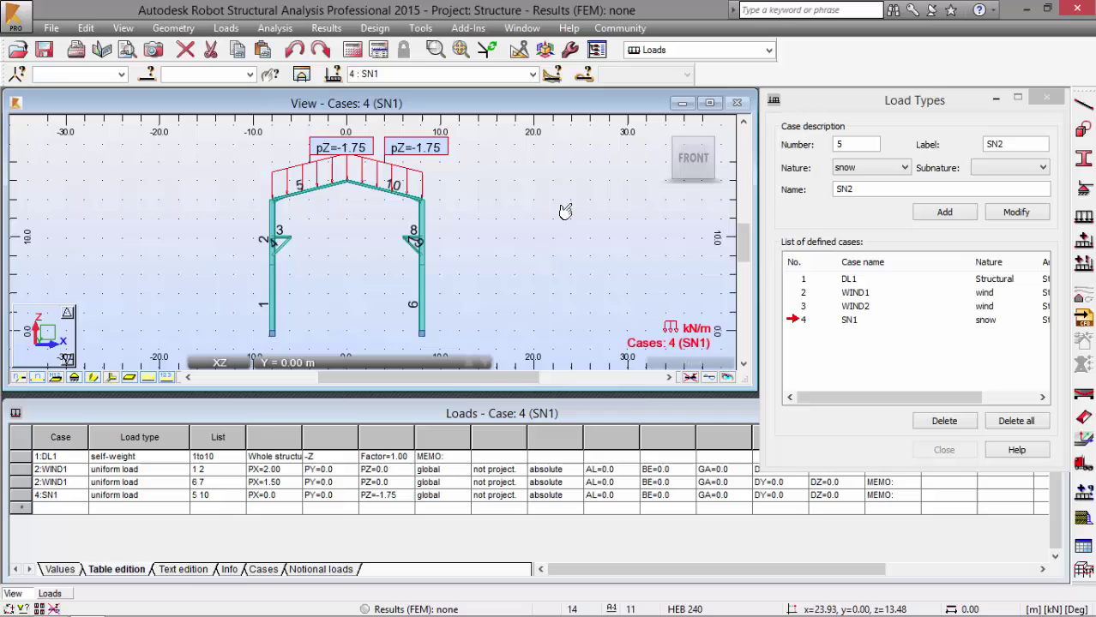
pyautogui.hotkey('ctrl', 'a')
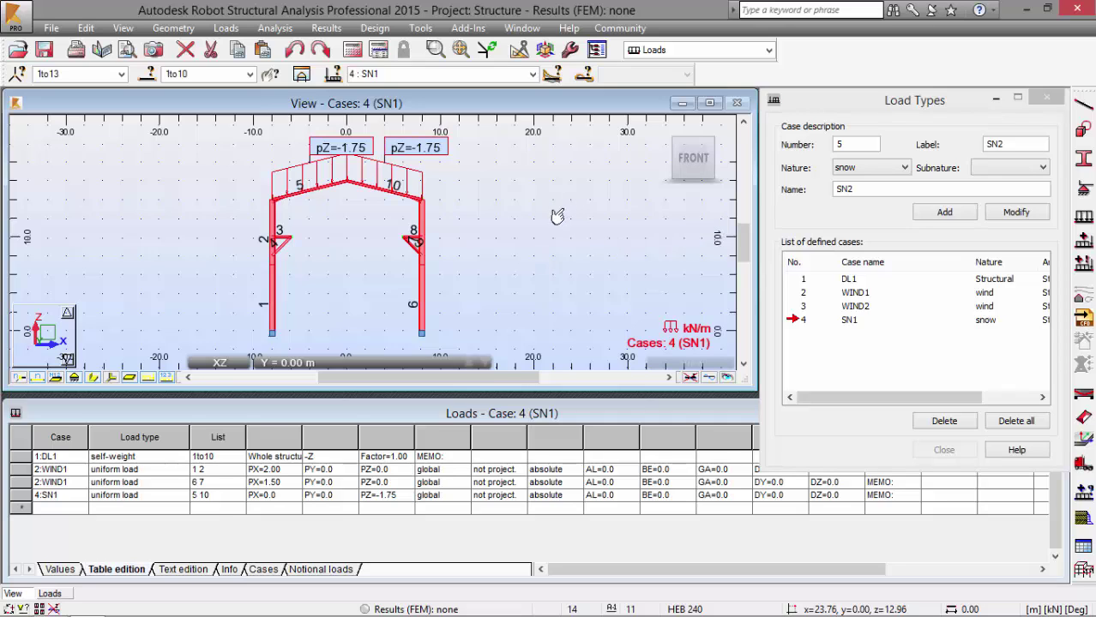
# Copy the frame three times with a 0,12,0 translation using Move/Copy.
pyautogui.click(86, 28)
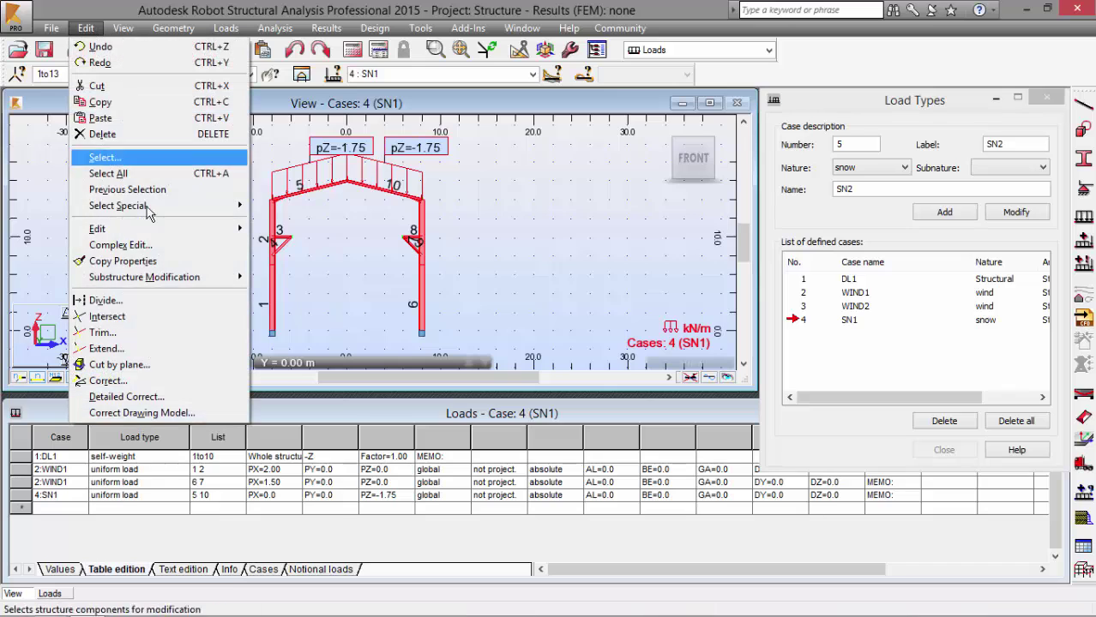
pyautogui.moveTo(186, 230)
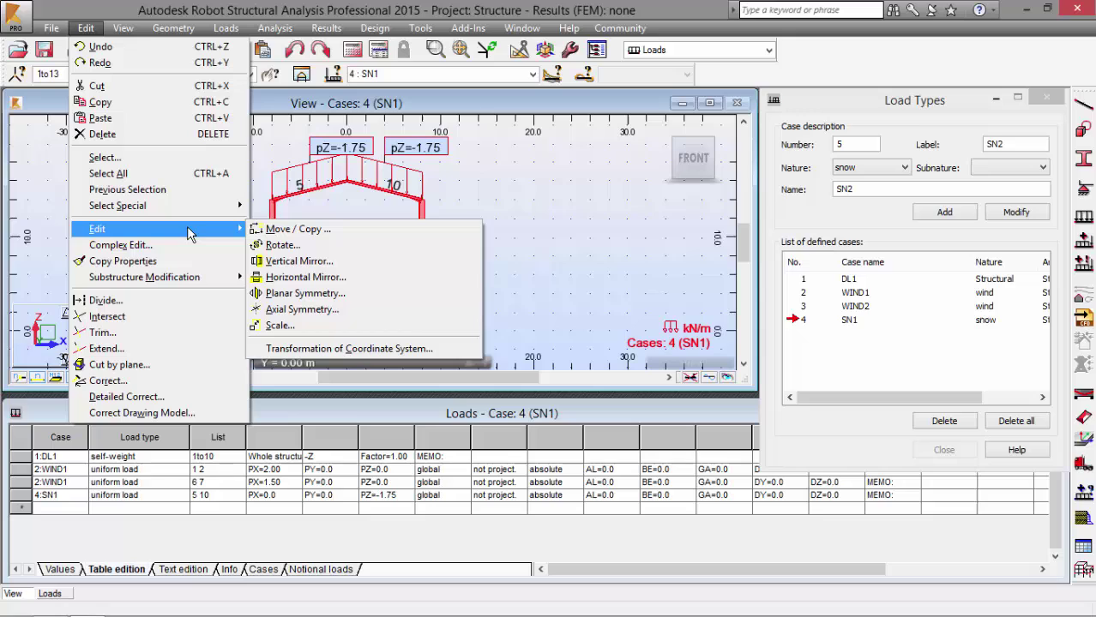
pyautogui.click(292, 229)
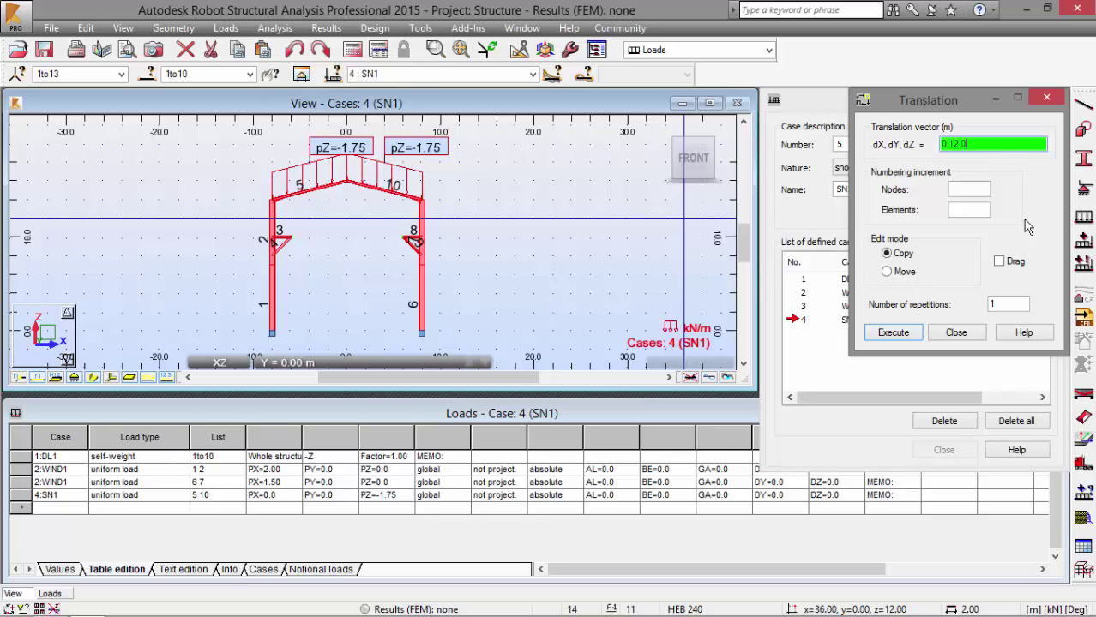
pyautogui.click(1009, 304)
pyautogui.write('3')
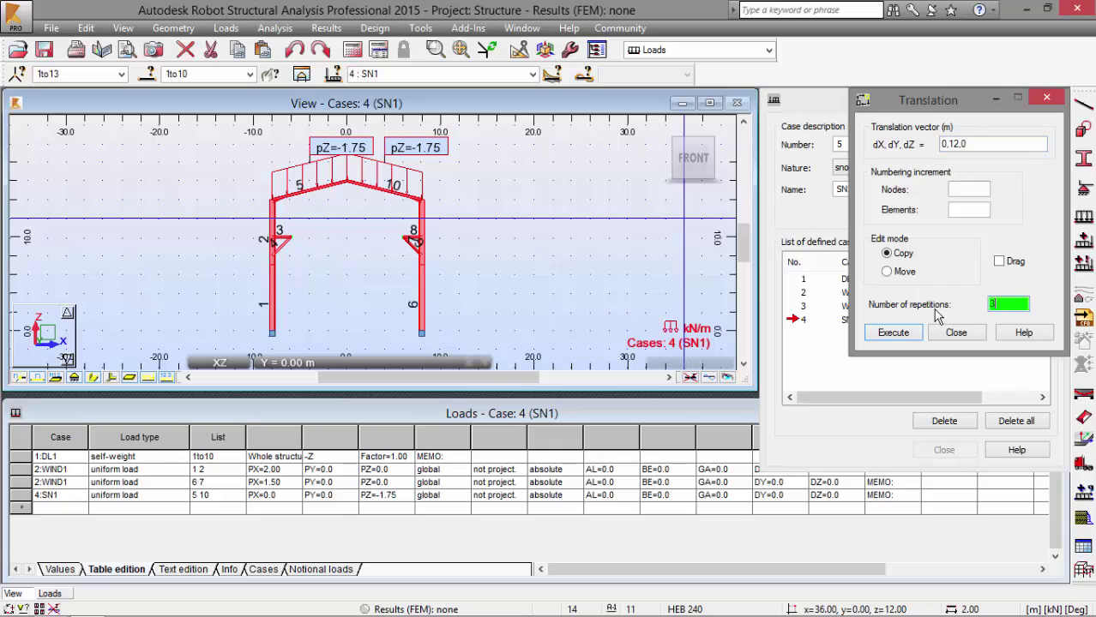
pyautogui.click(900, 335)
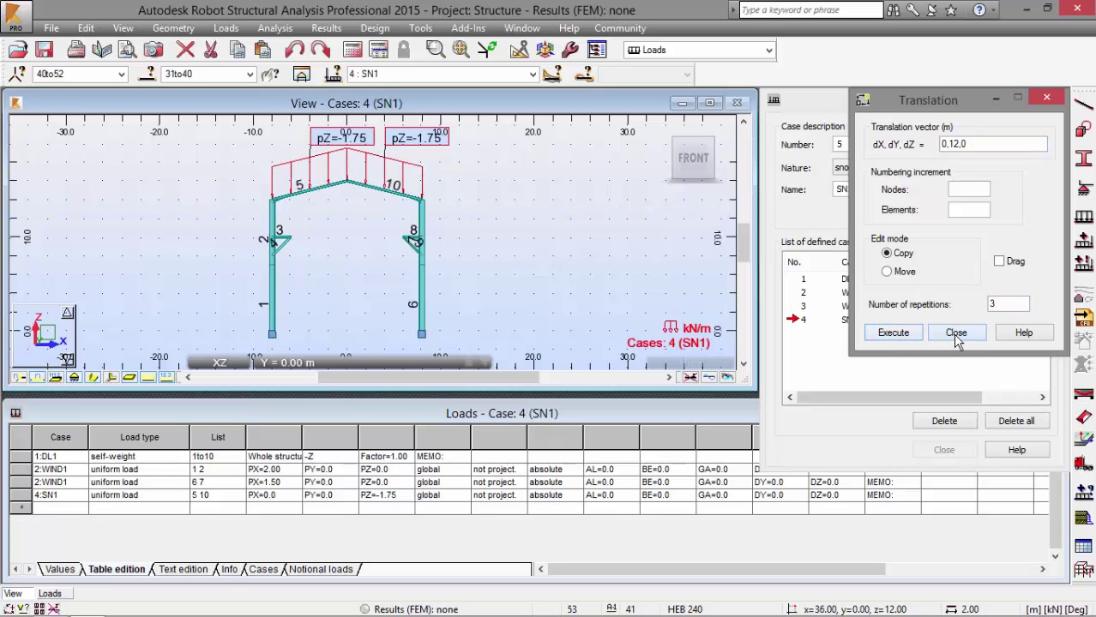
pyautogui.click(957, 336)
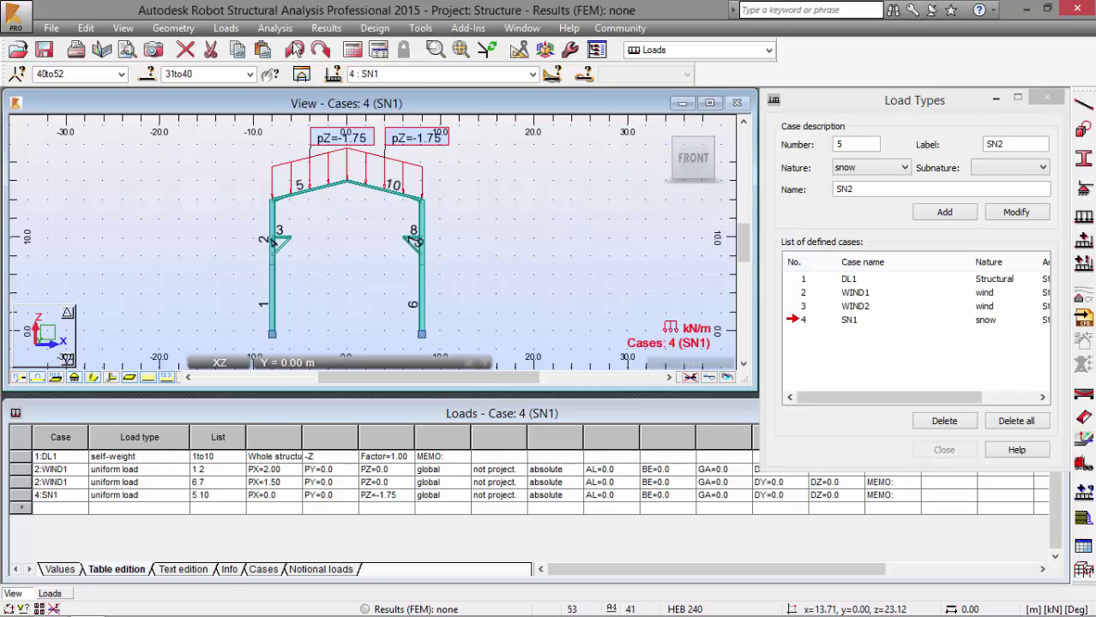
# Switch the view to the 3D xyz projection and pan the model into view.
pyautogui.click(137, 33)
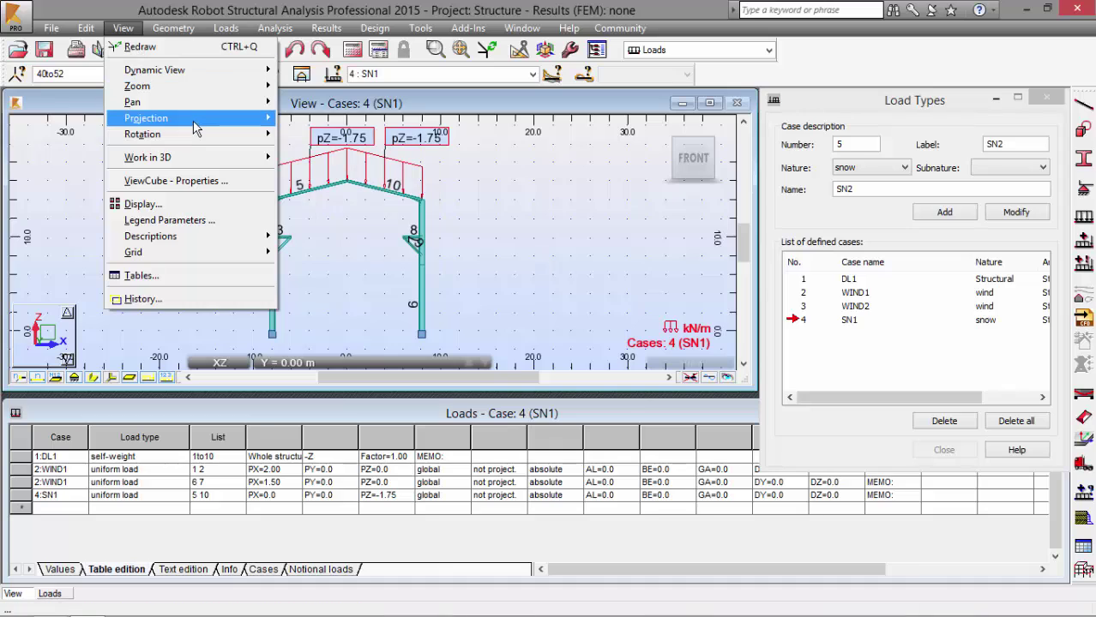
pyautogui.moveTo(196, 124)
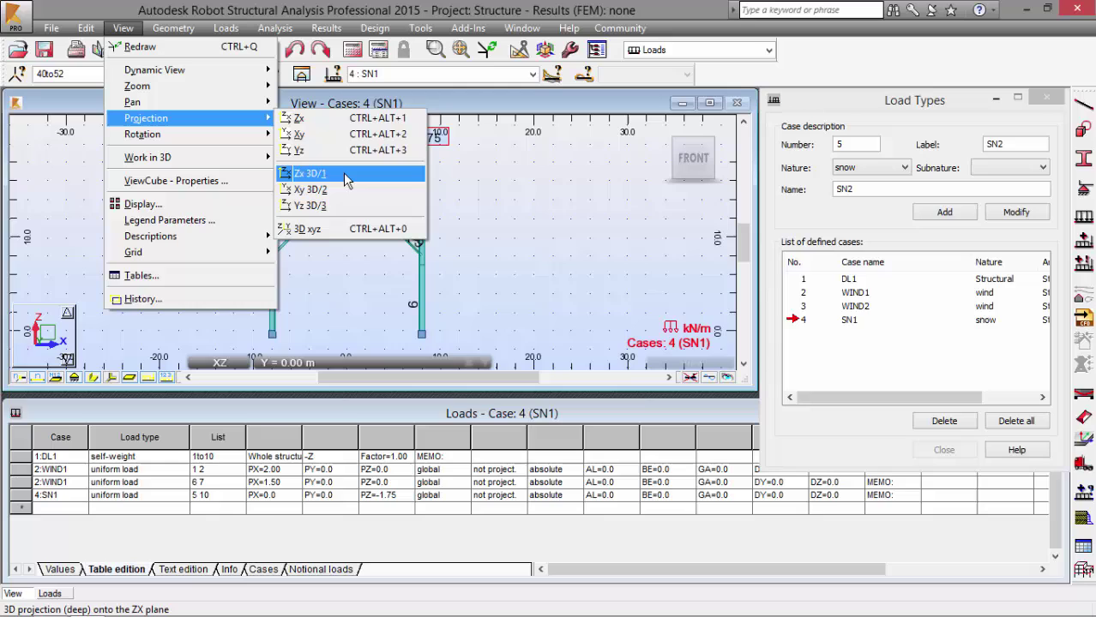
pyautogui.click(341, 229)
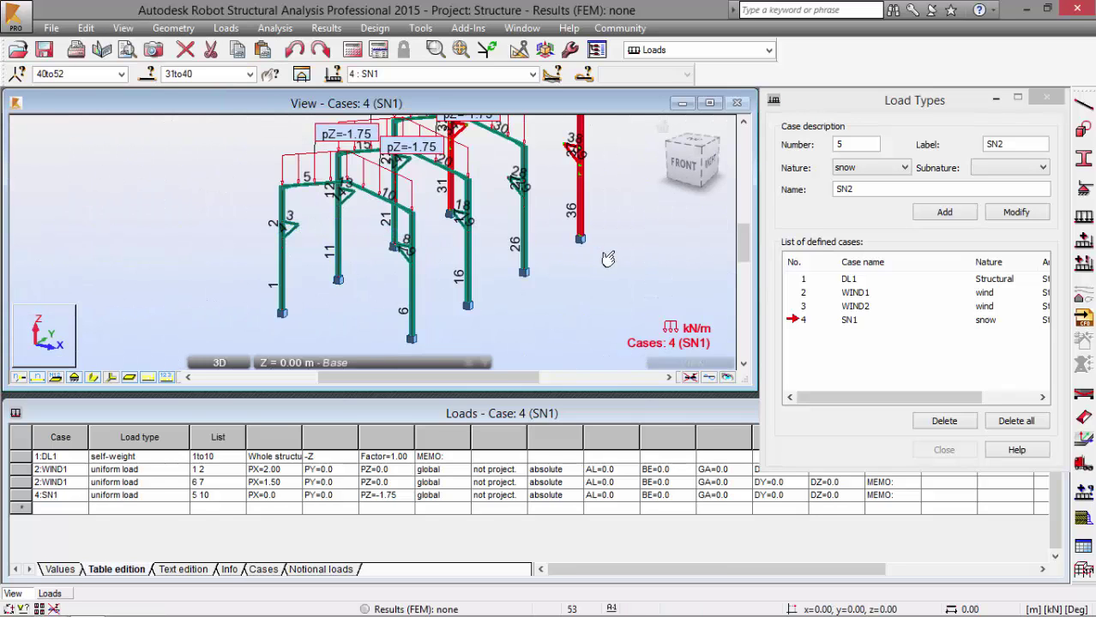
pyautogui.moveTo(608, 259); pyautogui.dragTo(452, 259, button='middle')
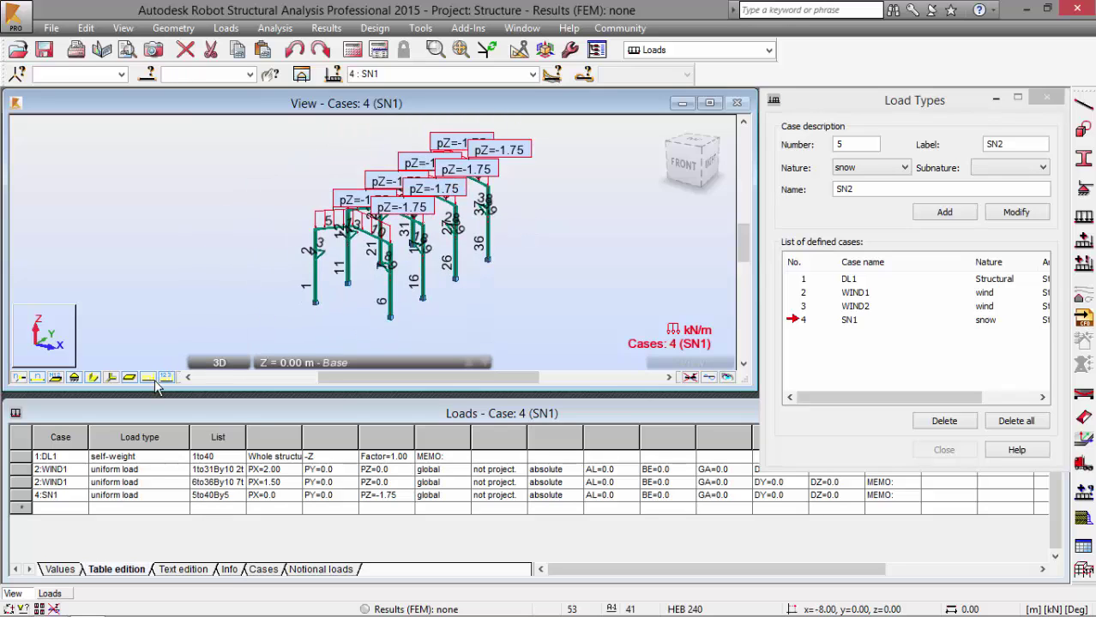
# Show section shapes and hide load values and load symbols in the 3D view.
pyautogui.click(93, 378)
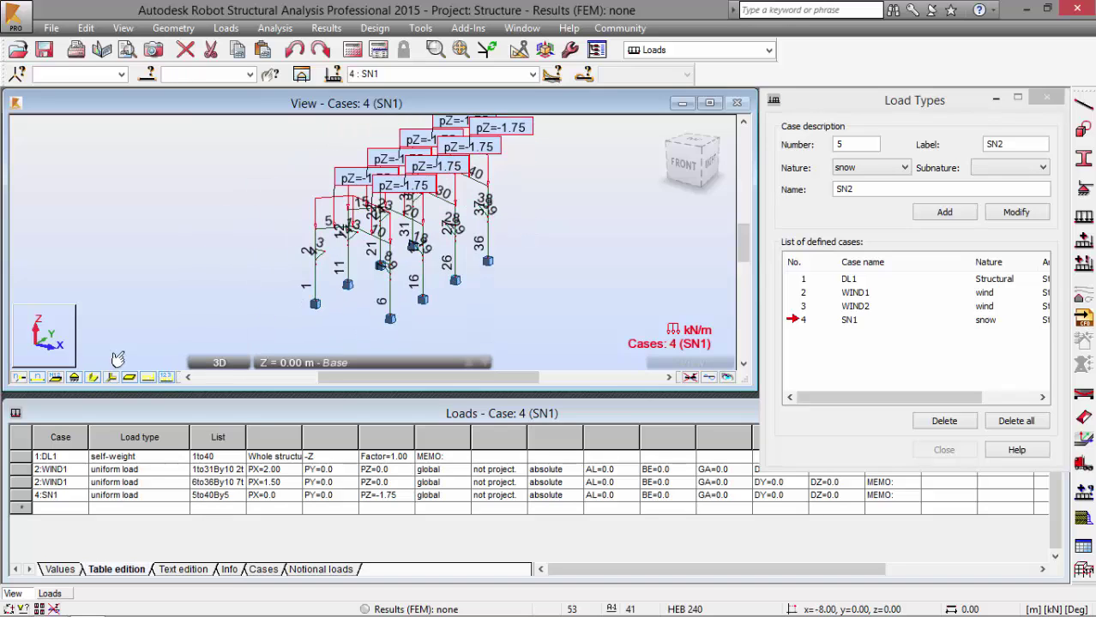
pyautogui.click(167, 378)
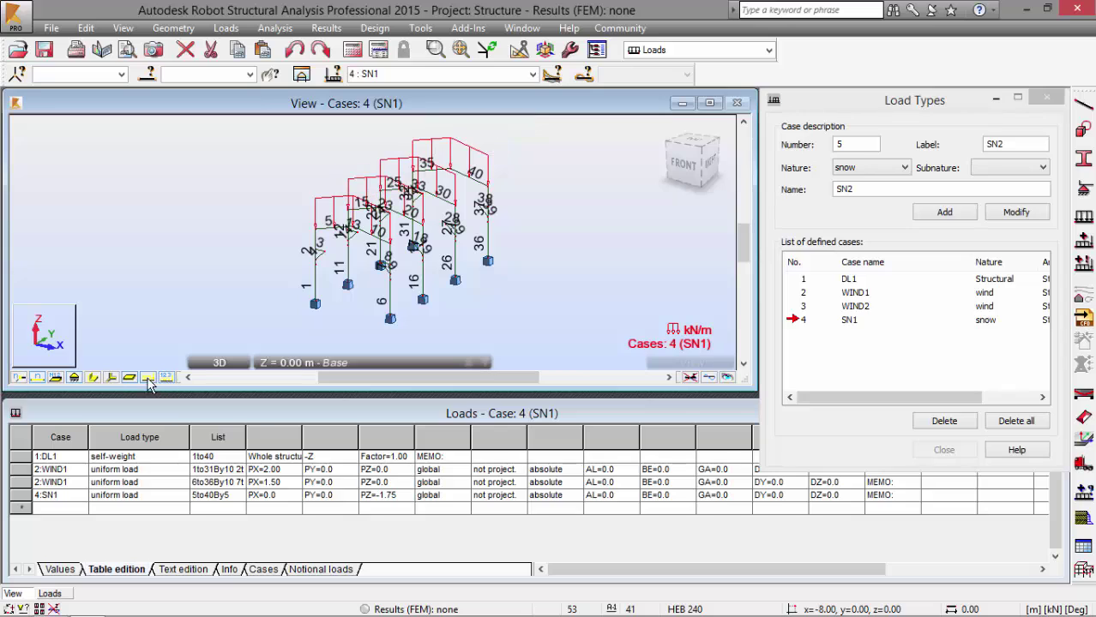
pyautogui.click(96, 380)
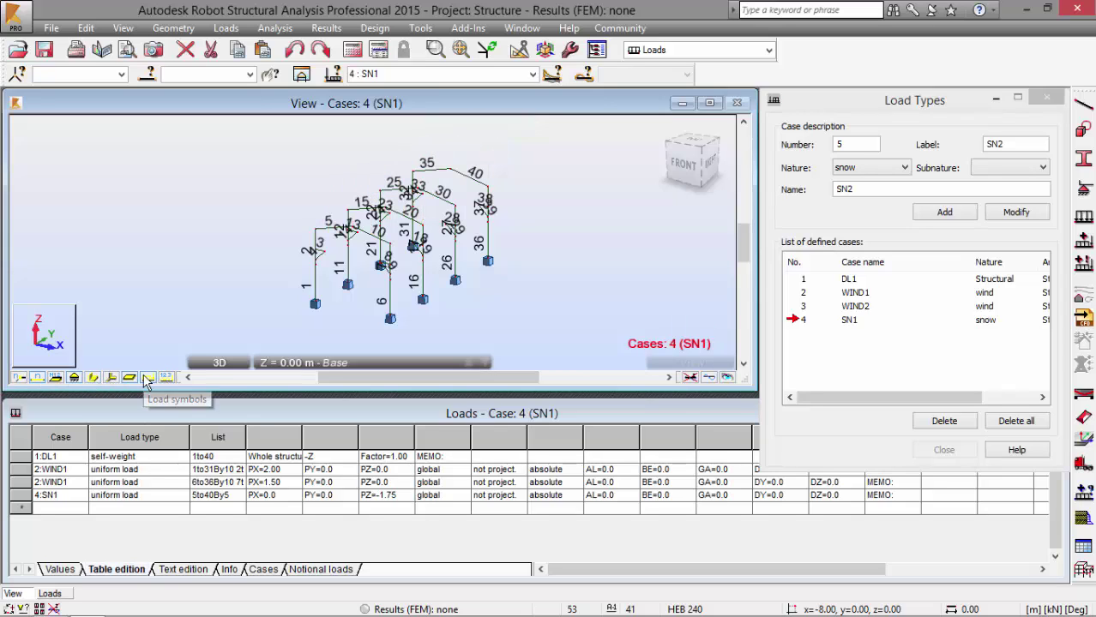
pyautogui.click(98, 381)
pyautogui.moveTo(261, 256); pyautogui.dragTo(237, 244, button='middle')
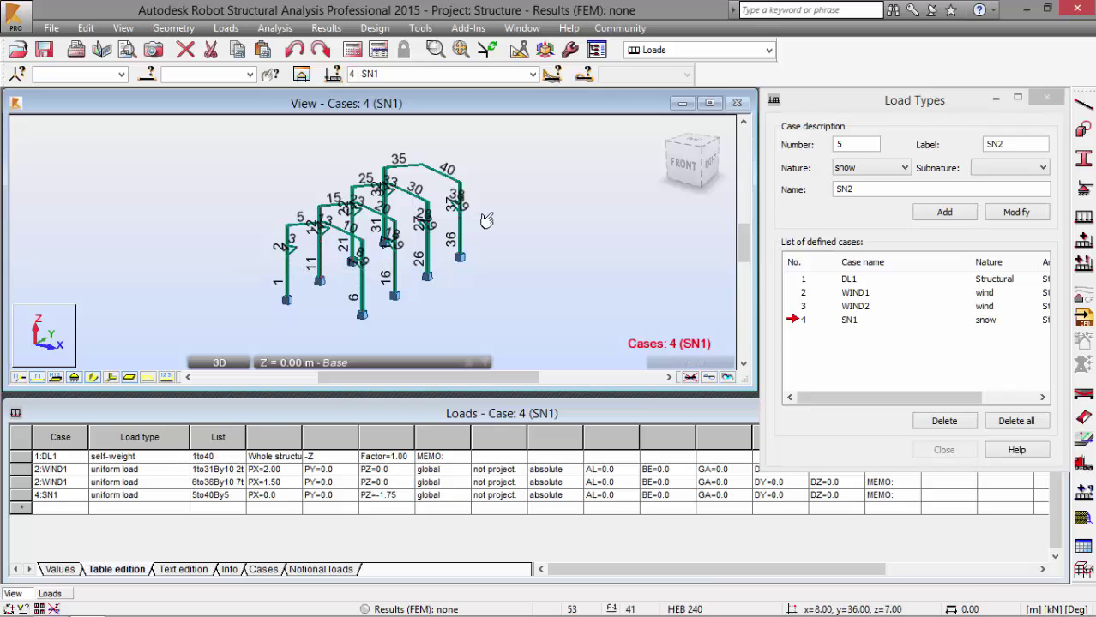
# Scroll the training manual to the Longitudinal Beams - Definition steps on page 64.
pyautogui.hotkey('alt', 'Tab')
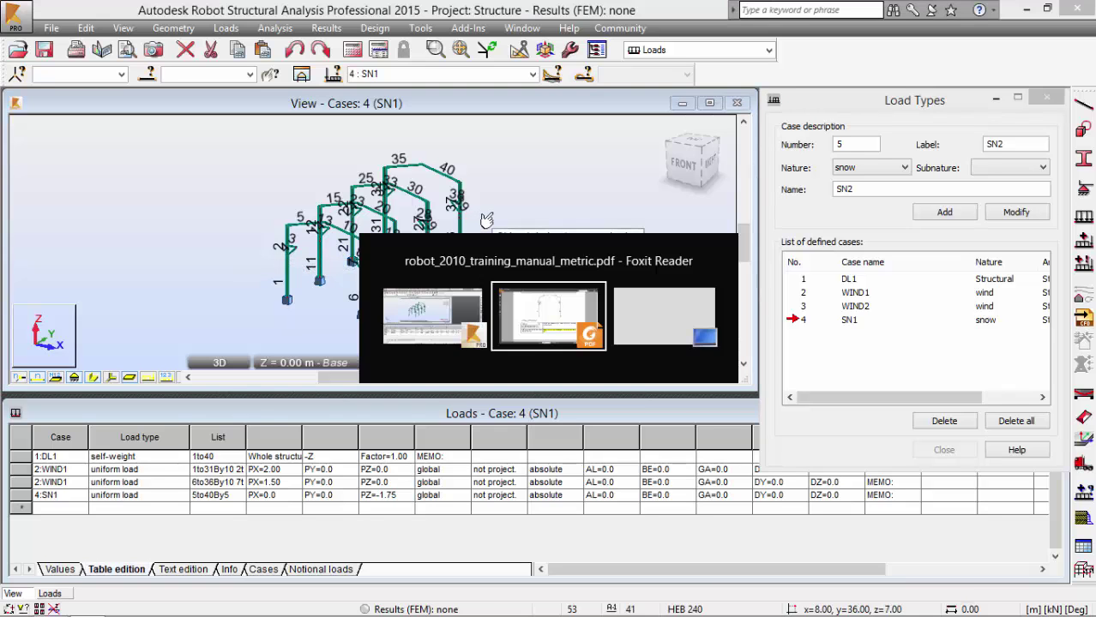
pyautogui.scroll(-10, 497, 240)
pyautogui.scroll(-20, 497, 237)
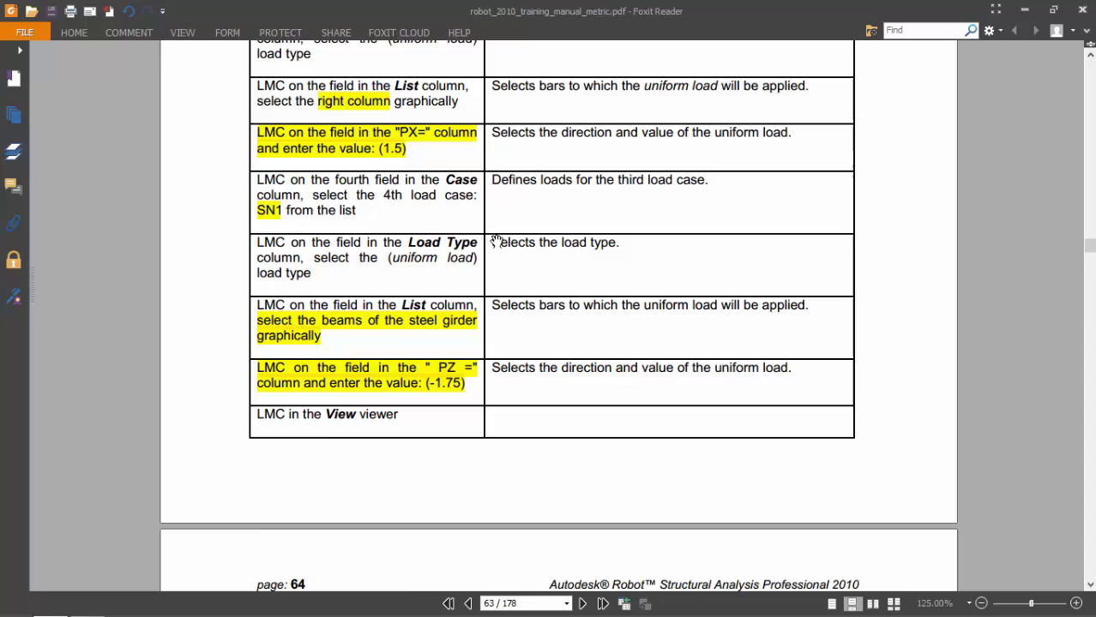
pyautogui.scroll(-3, 497, 234)
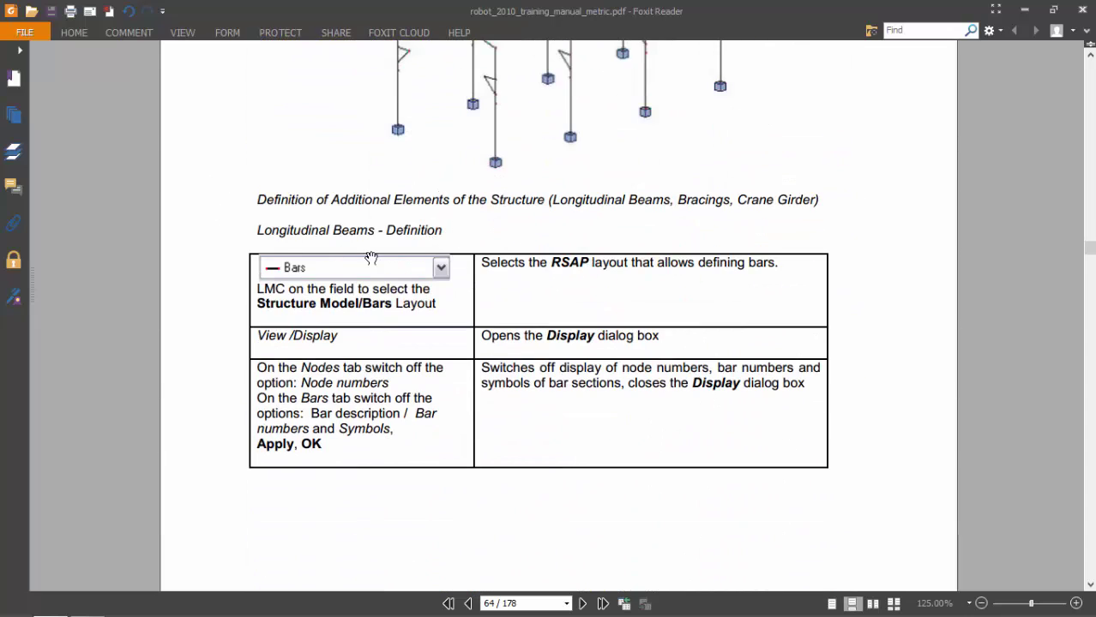
pyautogui.scroll(3, 332, 246)
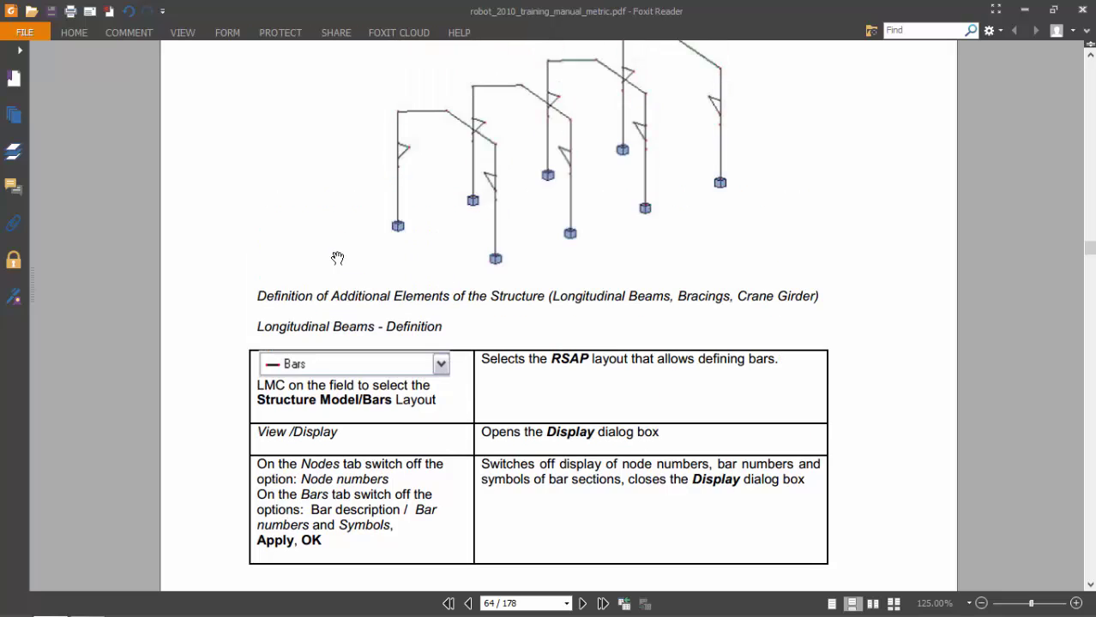